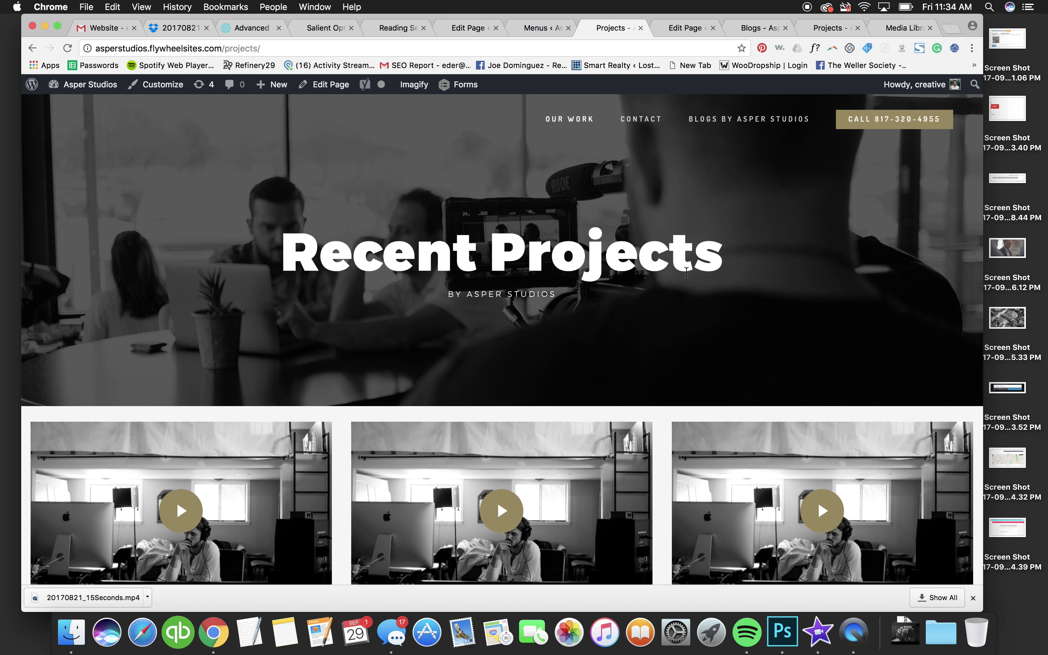
- Browse the Projects video grid, then go to the Asper Studios home page via the logo
scroll(692, 278, "down", 10)
scroll(714, 286, "up", 10)
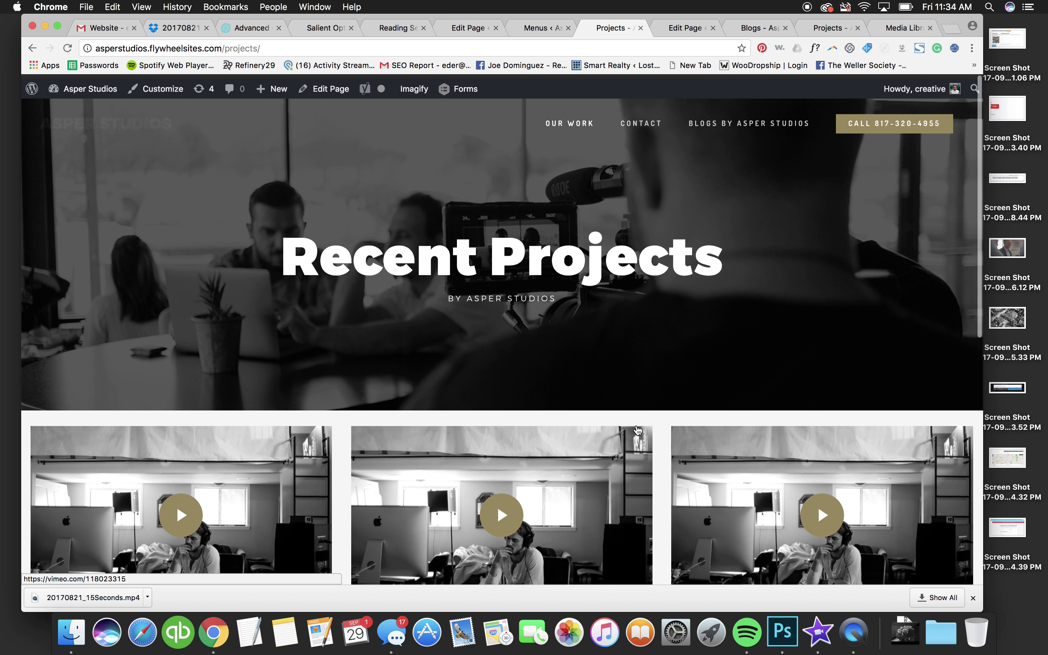
scroll(718, 265, "down", 5)
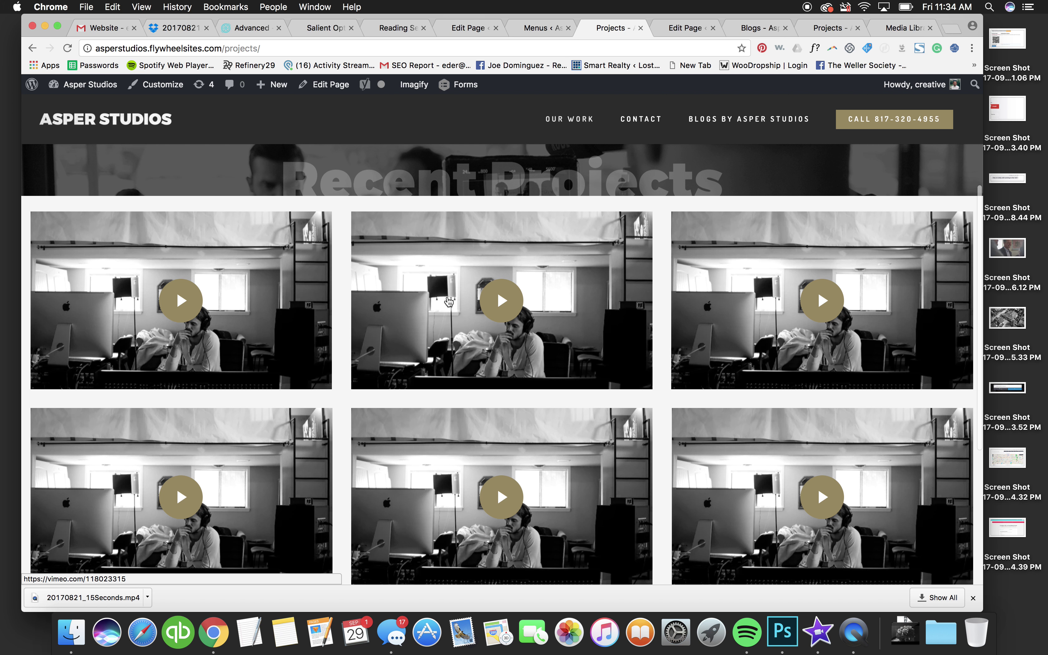
left_click(128, 121)
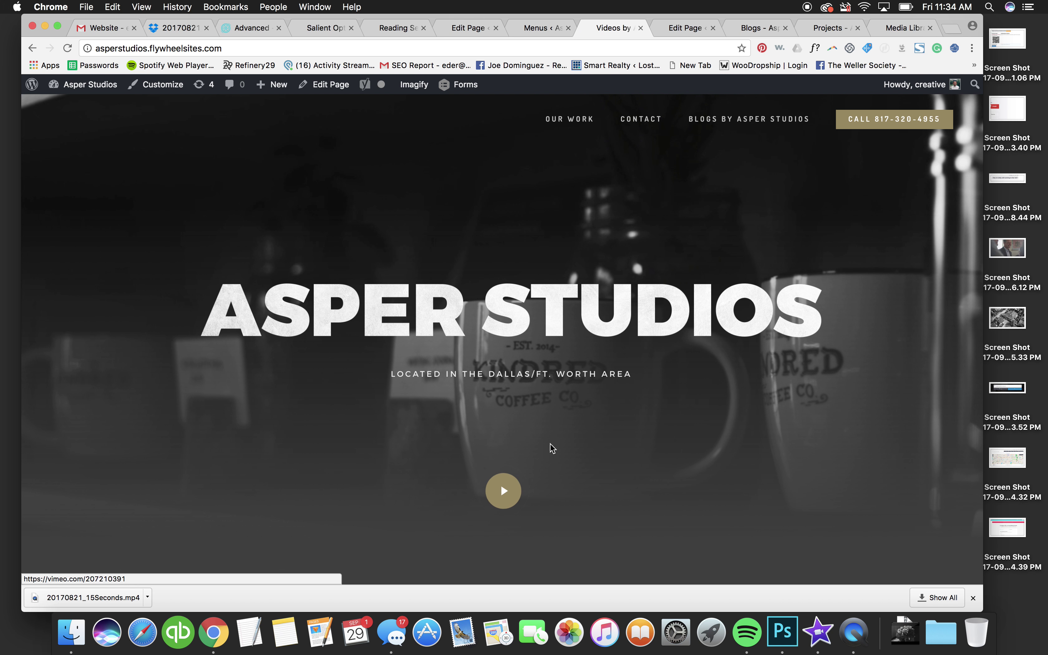
- Look over the home page and open the WordPress admin dashboard
scroll(508, 475, "down", 10)
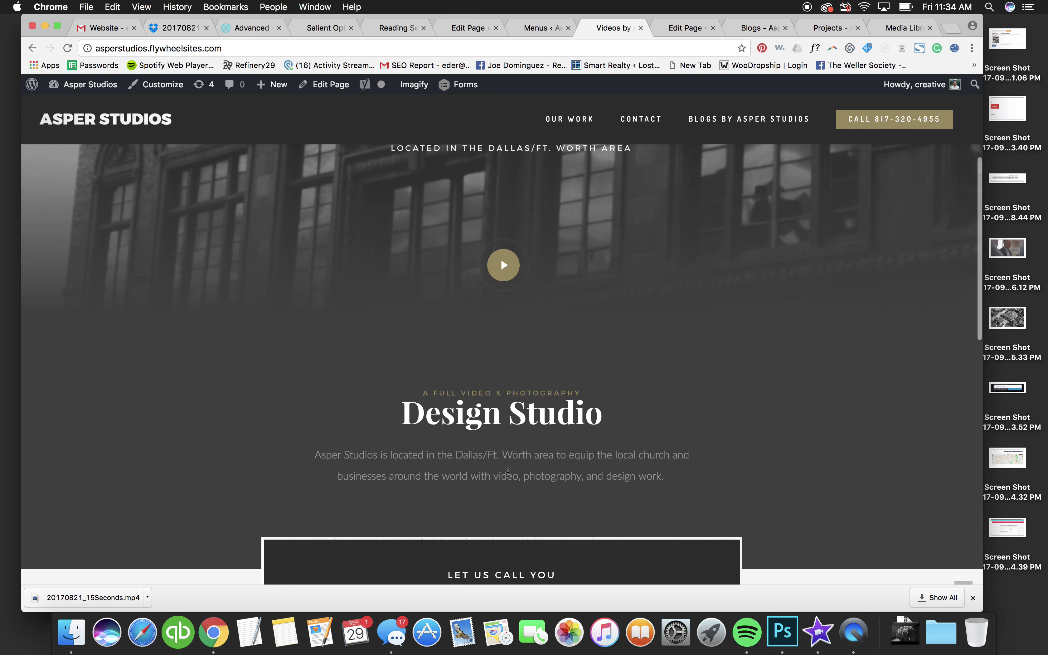
scroll(508, 472, "up", 10)
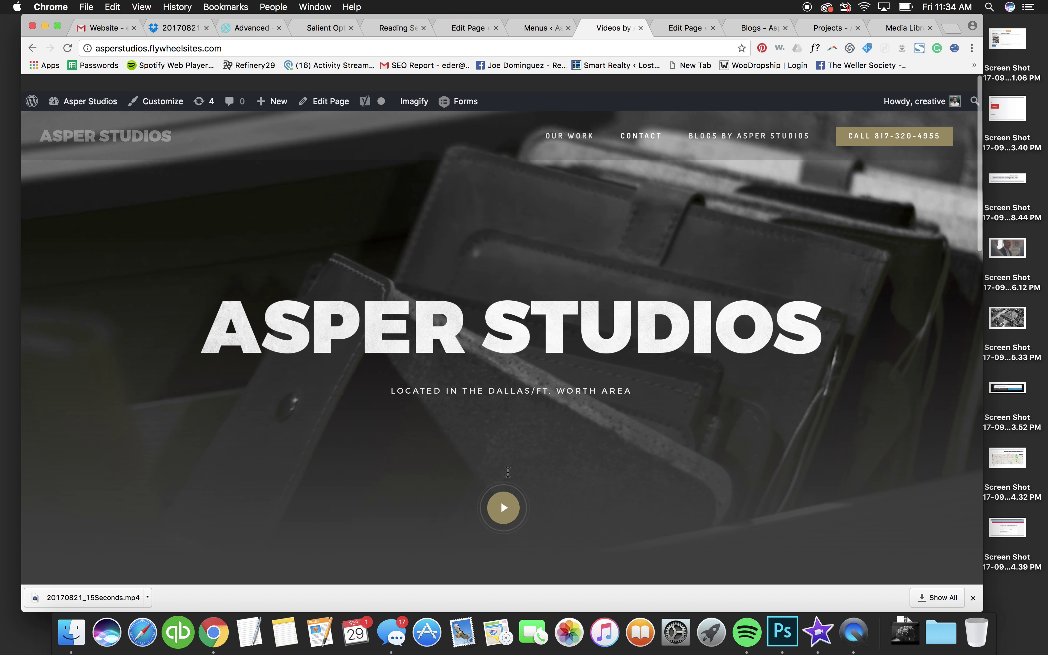
scroll(435, 309, "down", 5)
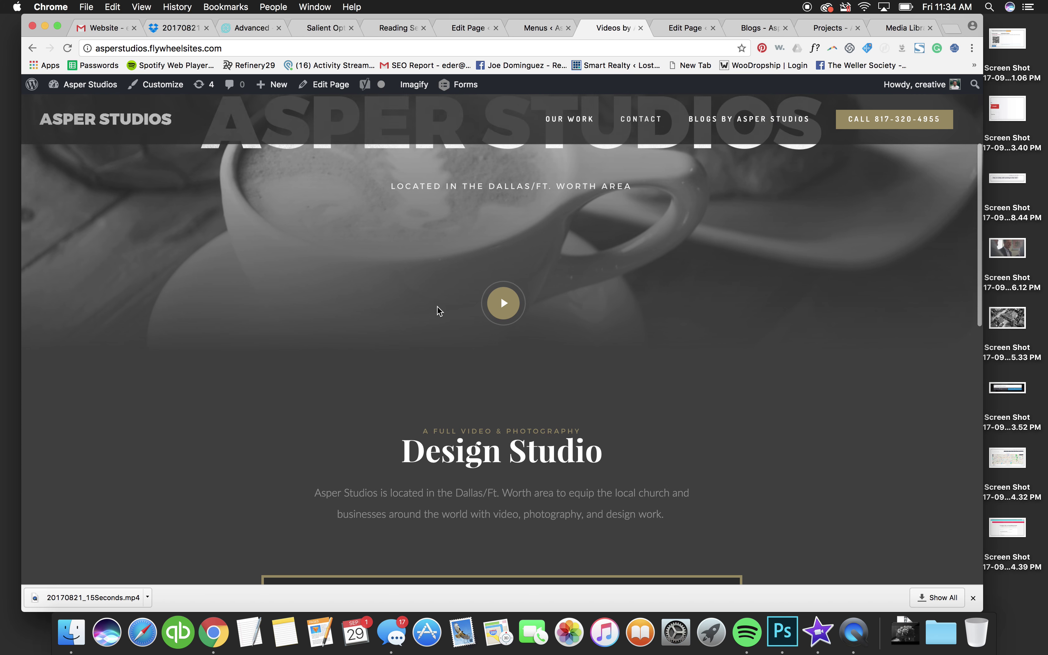
scroll(435, 308, "up", 5)
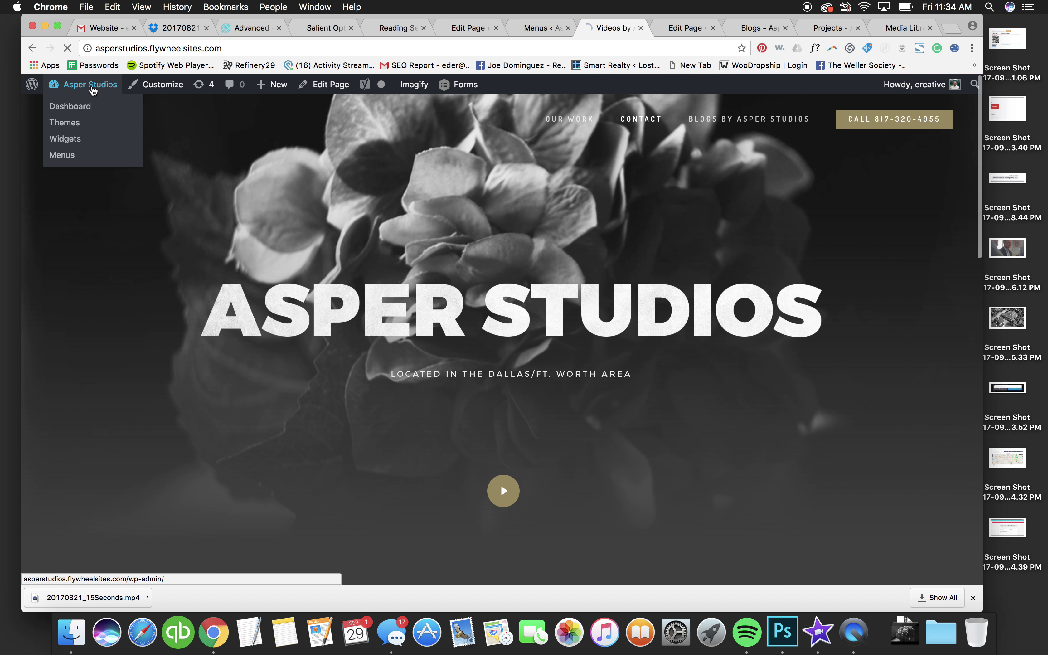
left_click(91, 85)
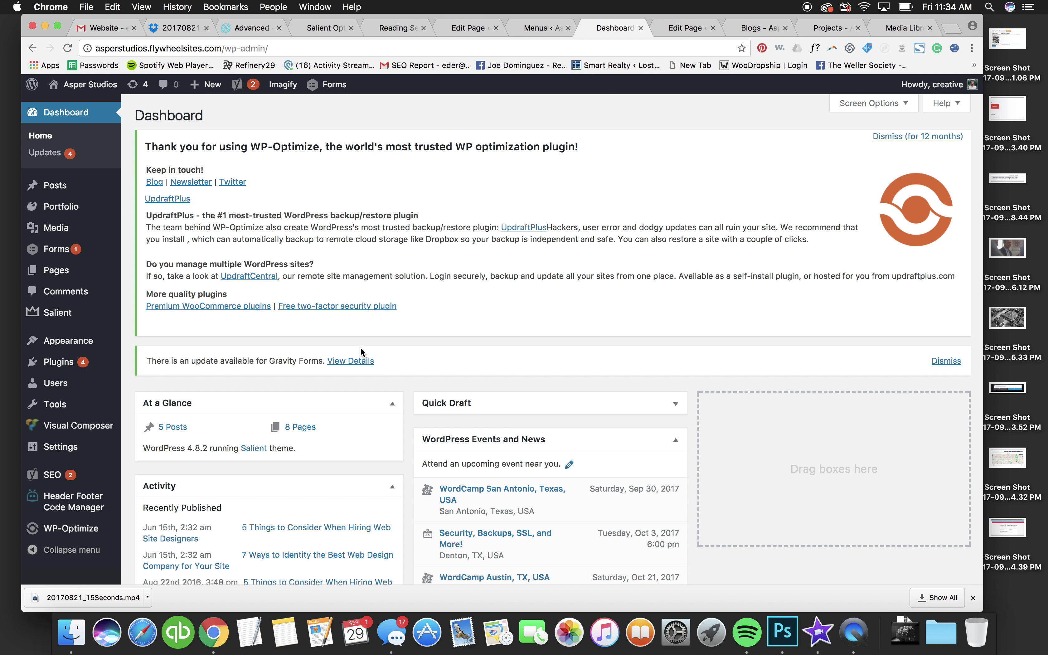
- Visit the live home page from the Dashboard, browse its Our Work section, and open Edit Page
mouse_move(63, 272)
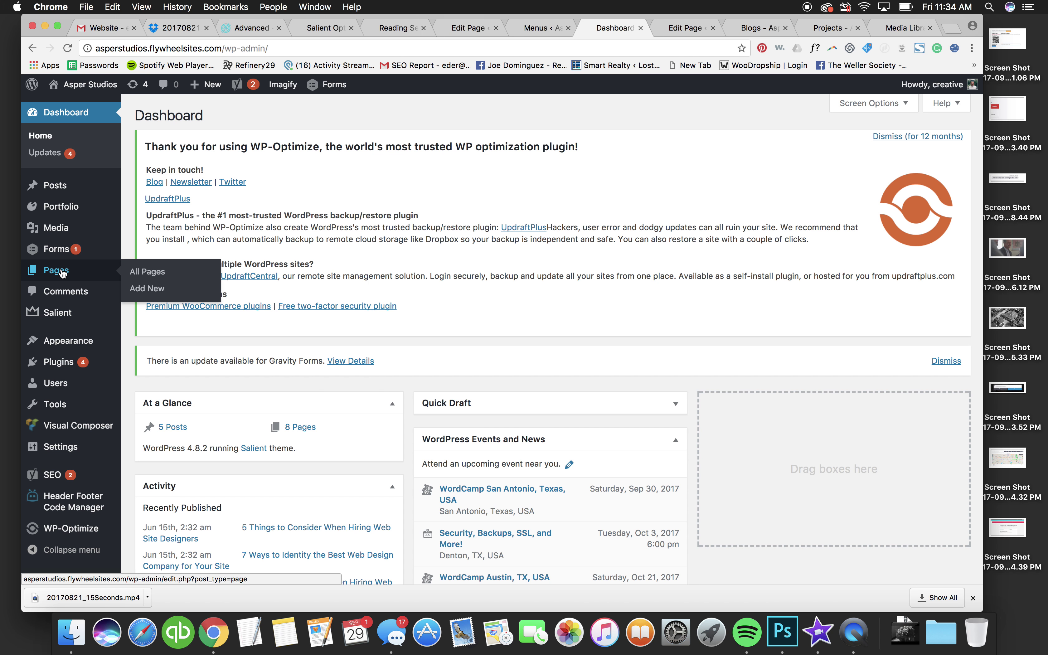
left_click(89, 89)
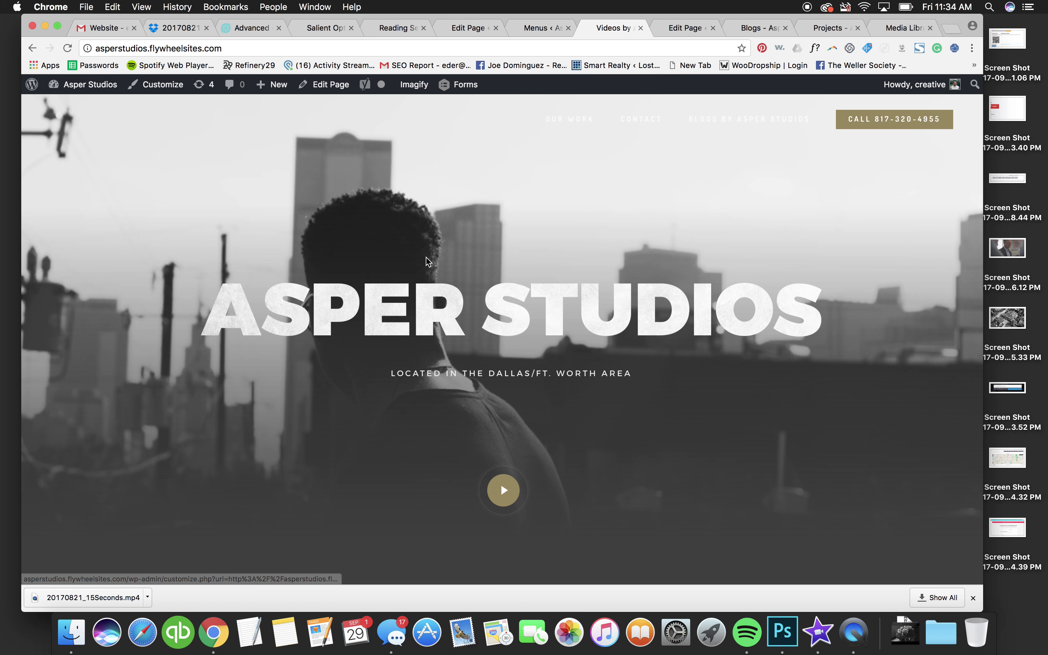
scroll(428, 261, "down", 10)
scroll(428, 261, "down", 6)
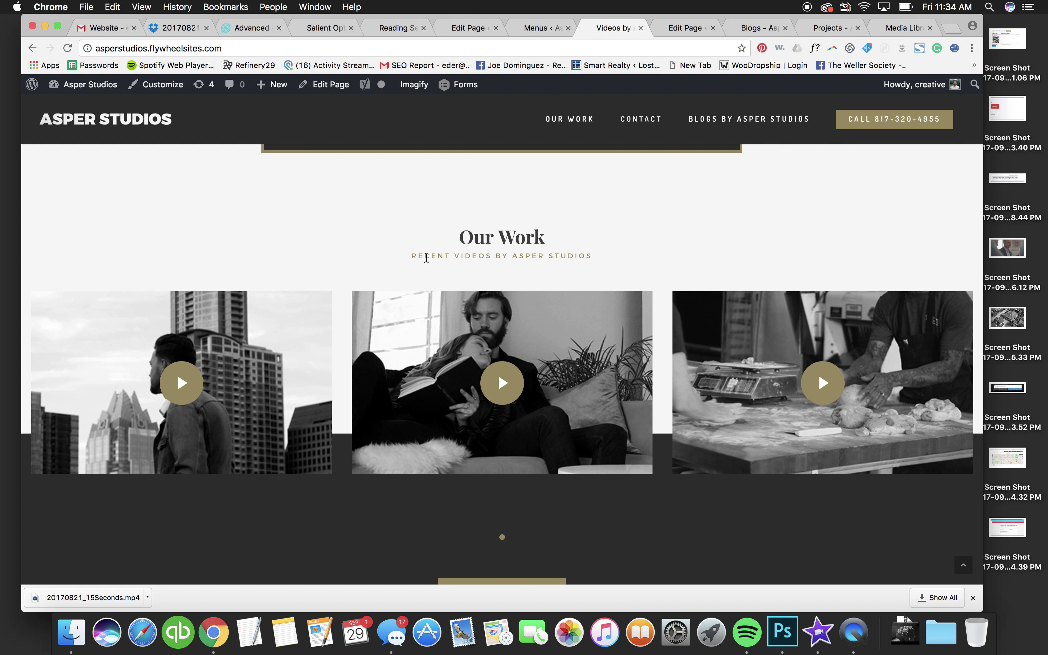
scroll(426, 258, "down", 3)
scroll(426, 258, "up", 20)
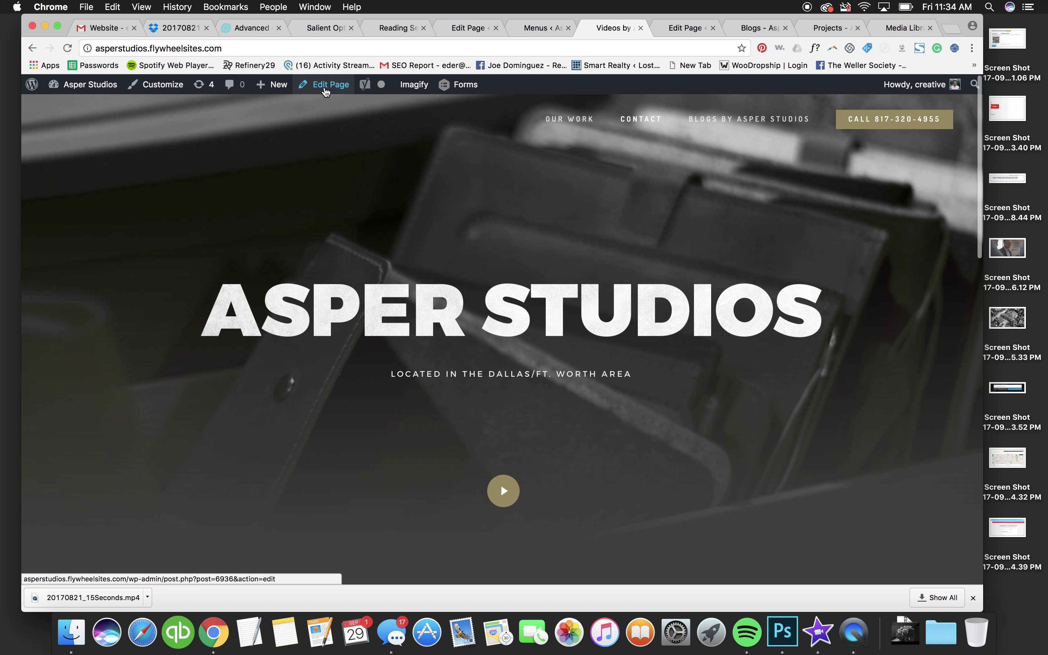
left_click(325, 87)
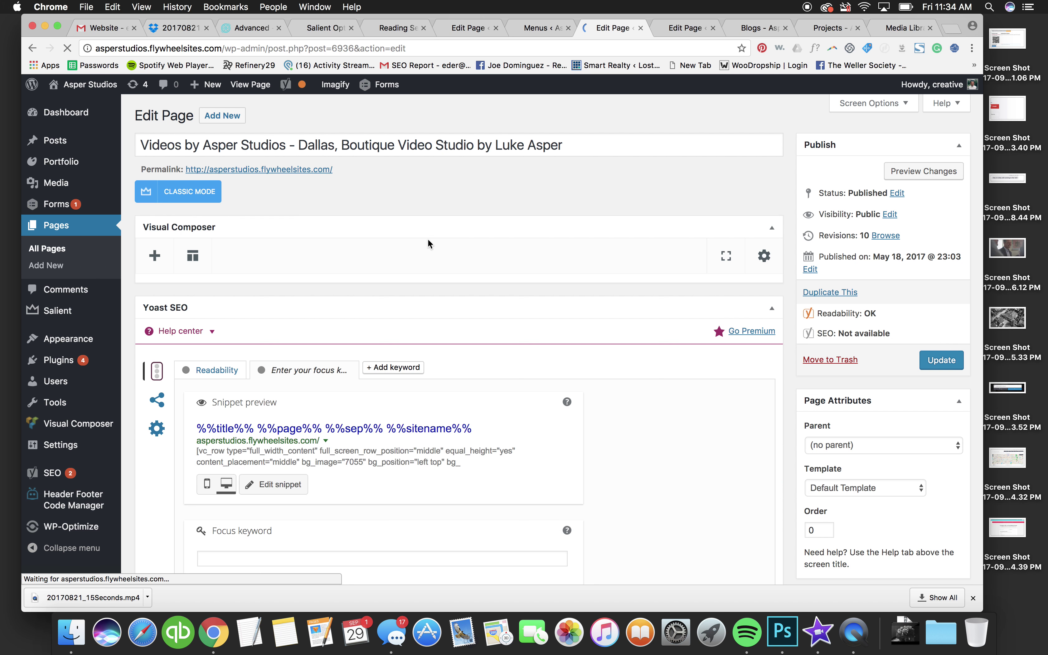
- Open the home page Video Lightbox settings and check its Vimeo URL against the video
scroll(391, 381, "down", 5)
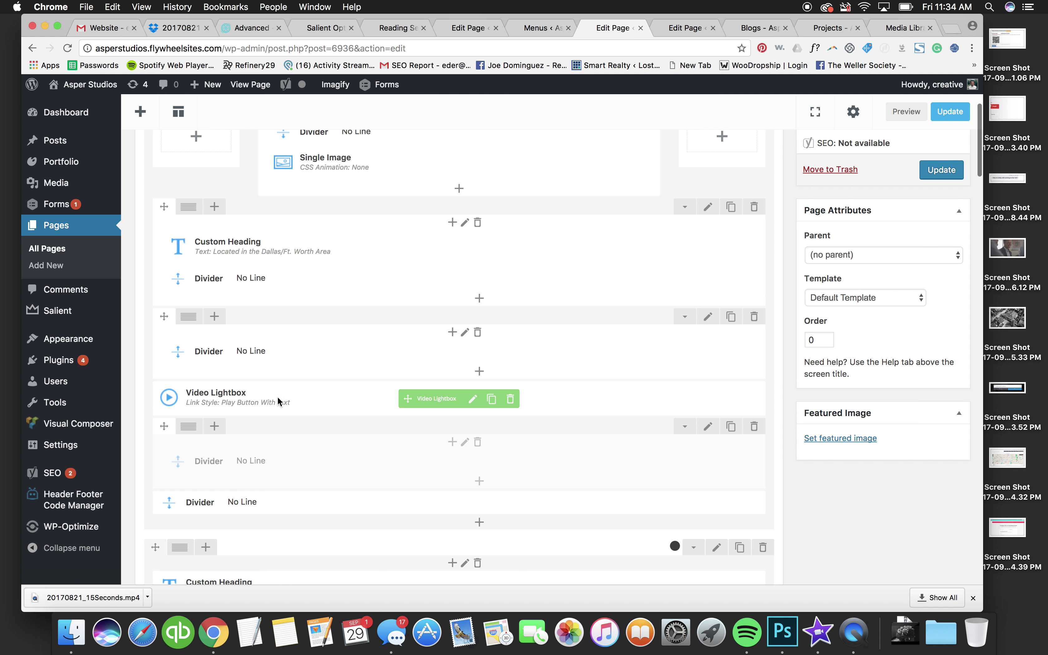
left_click(472, 399)
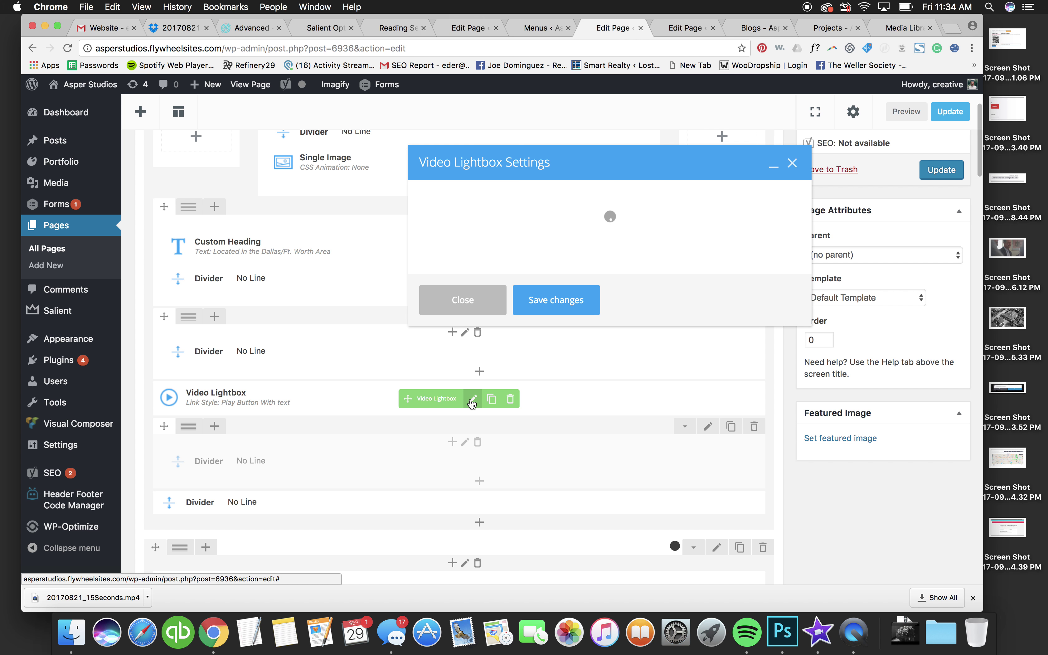
left_click_drag(423, 275, 546, 275)
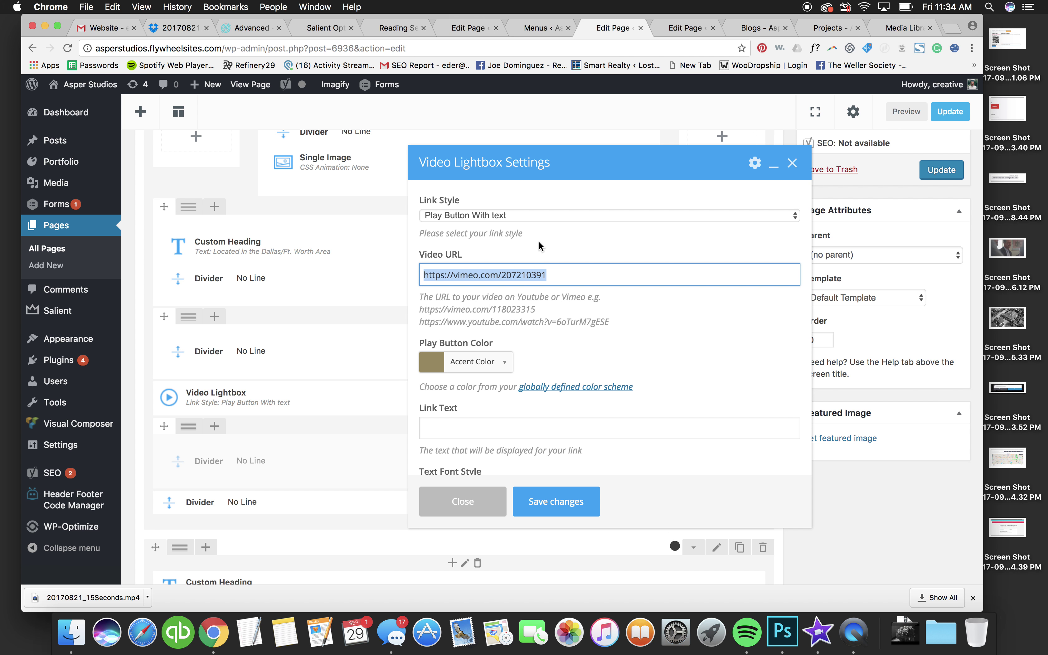
key("ctrl+Left")
key("ctrl+Left")
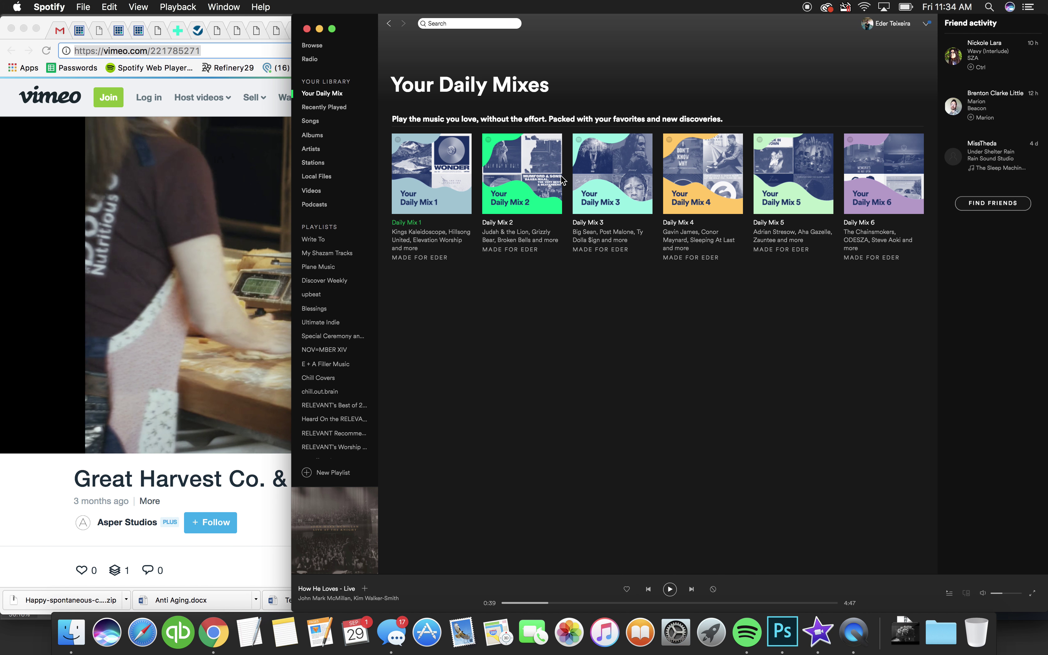
key("ctrl+Right")
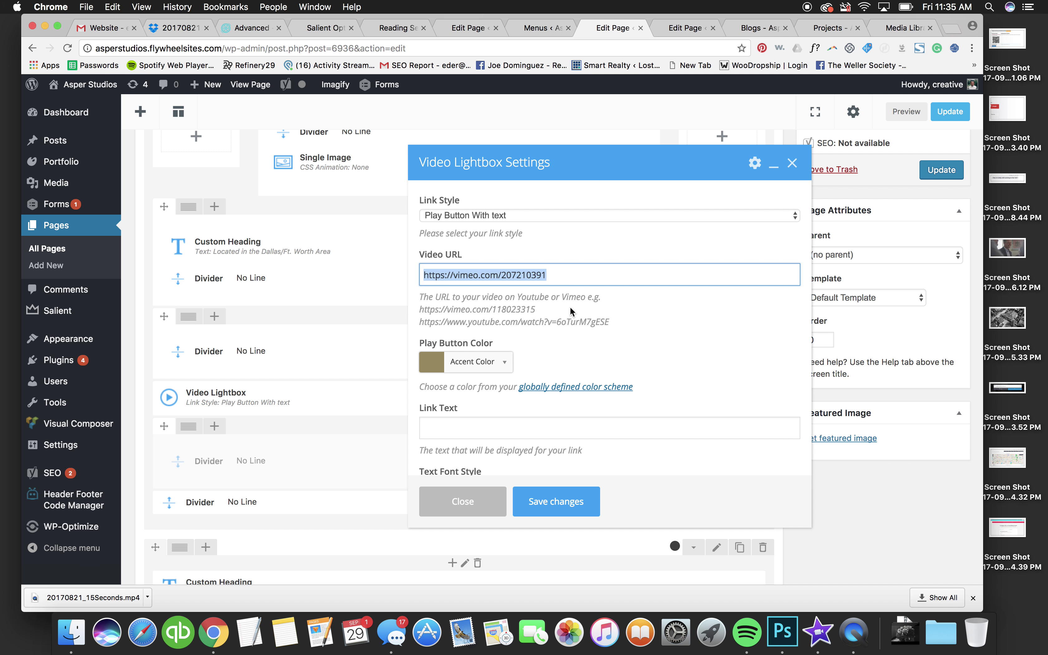
- Enter 'Link Text' as the lightbox link text, save, and preview the page
scroll(447, 324, "down", 2)
scroll(456, 268, "down", 1)
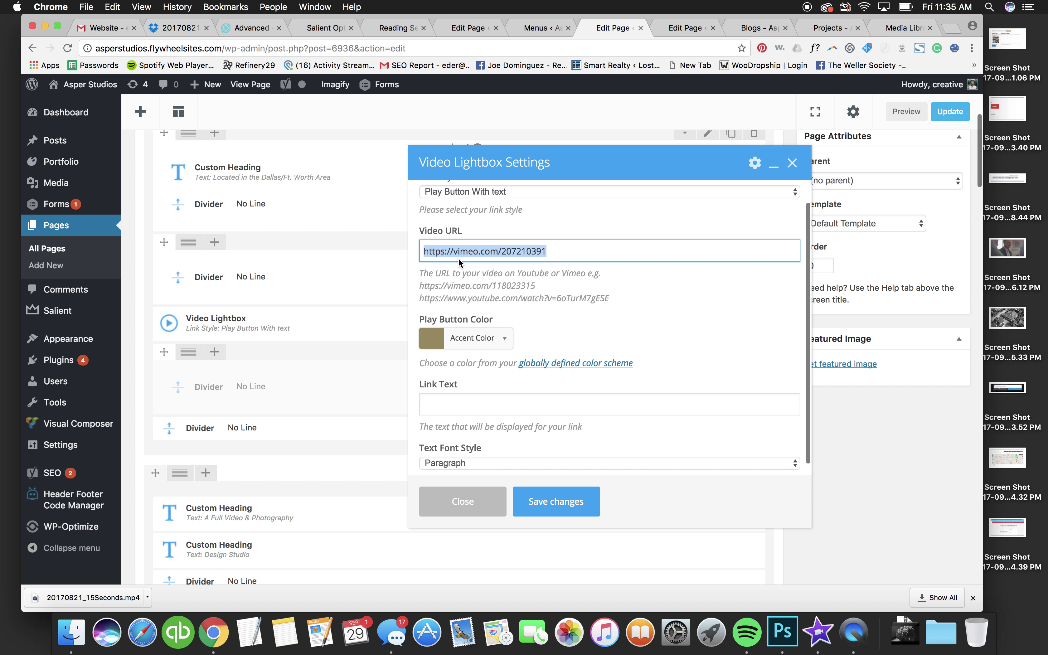
scroll(457, 269, "up", 1)
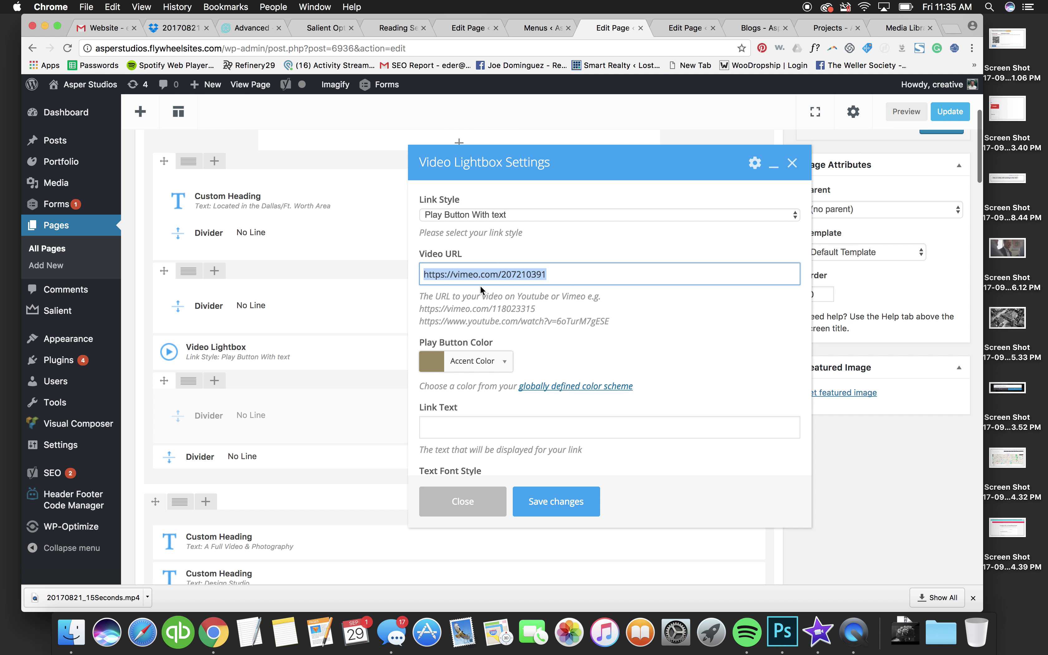
scroll(481, 290, "down", 2)
left_click(454, 400)
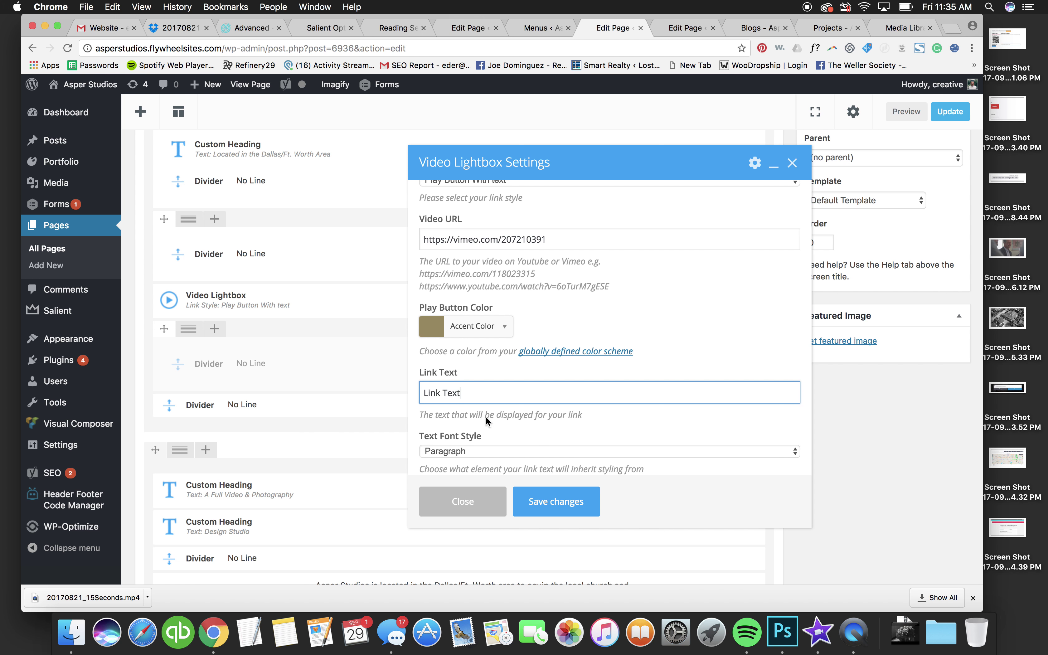
left_click(537, 498)
left_click(908, 116)
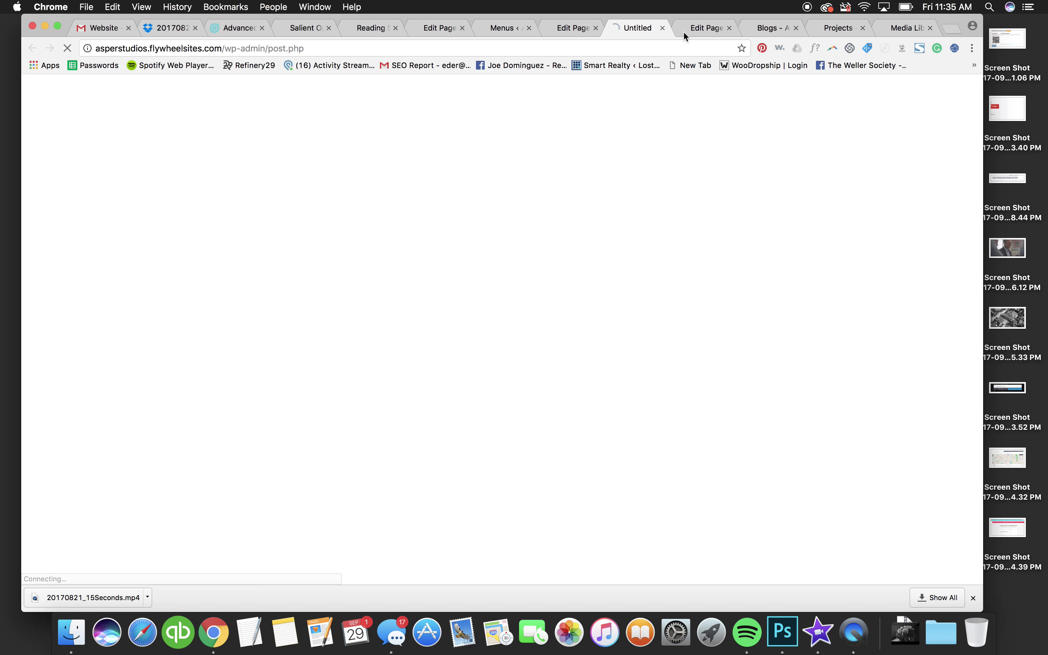
- In the preview, play the hero video lightbox, close it, and return to the editor
left_click(577, 28)
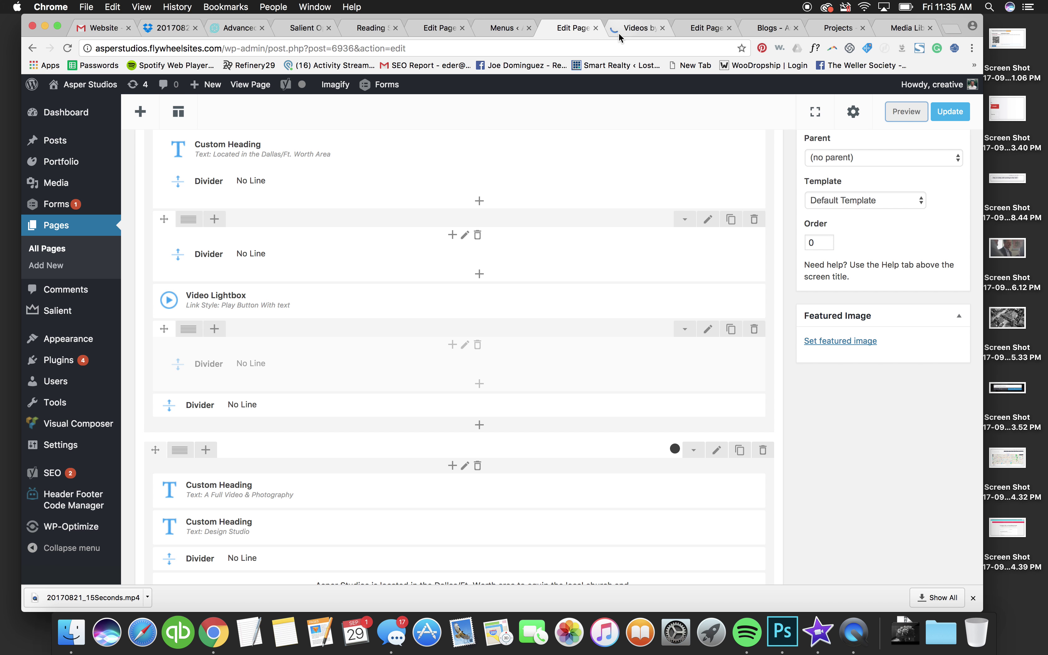
left_click(621, 29)
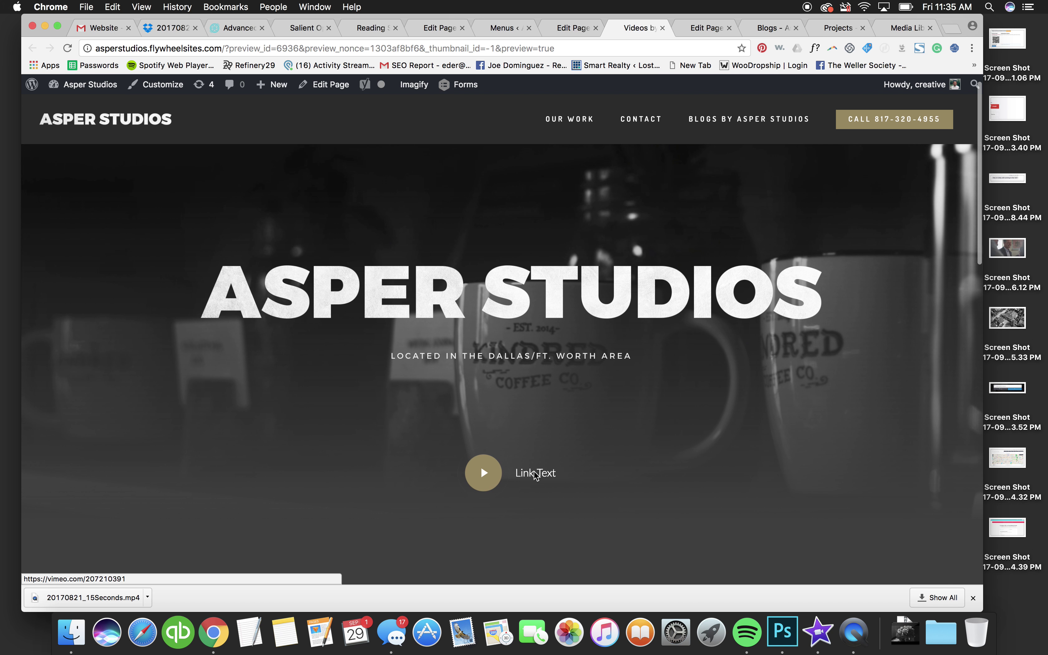
left_click(485, 473)
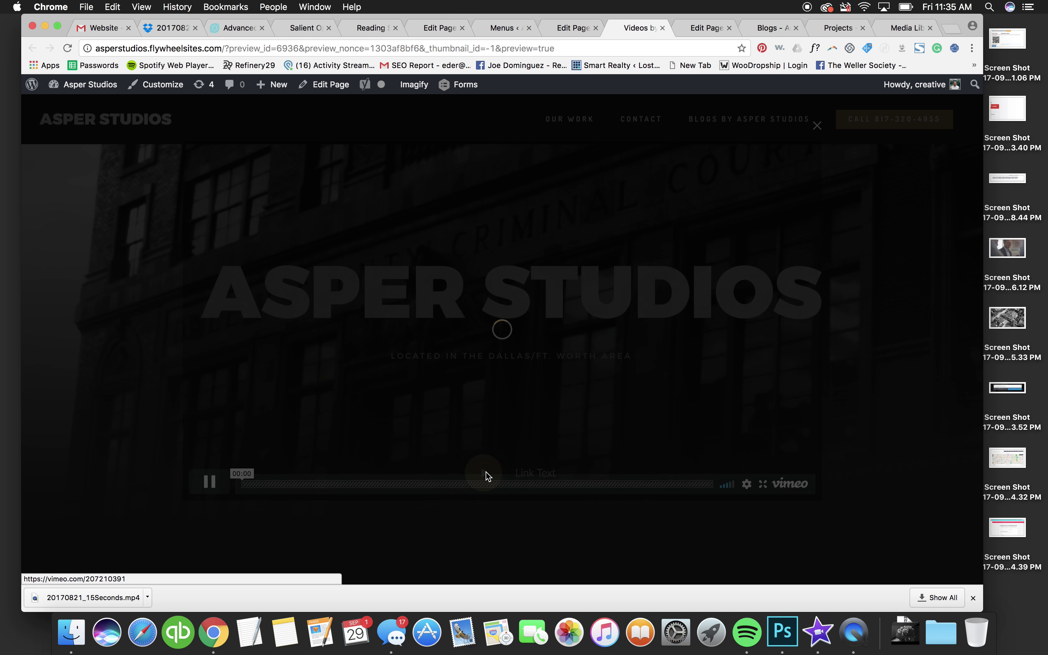
left_click(817, 127)
key("super+alt+Left")
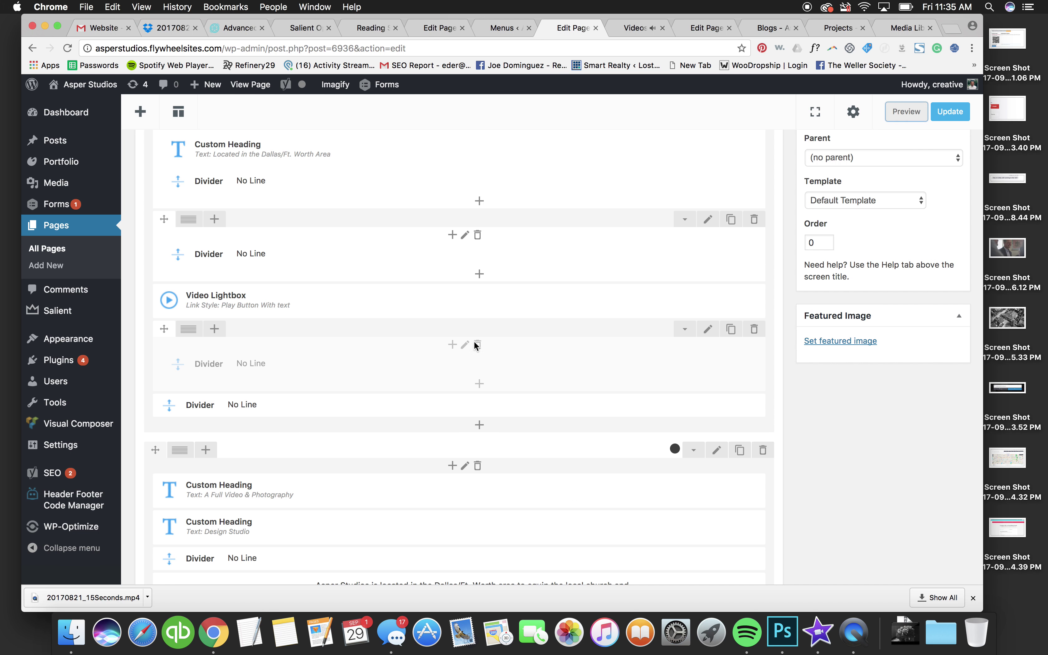
- Clear the Video Lightbox link text, save the element, and preview the page again
left_click(471, 299)
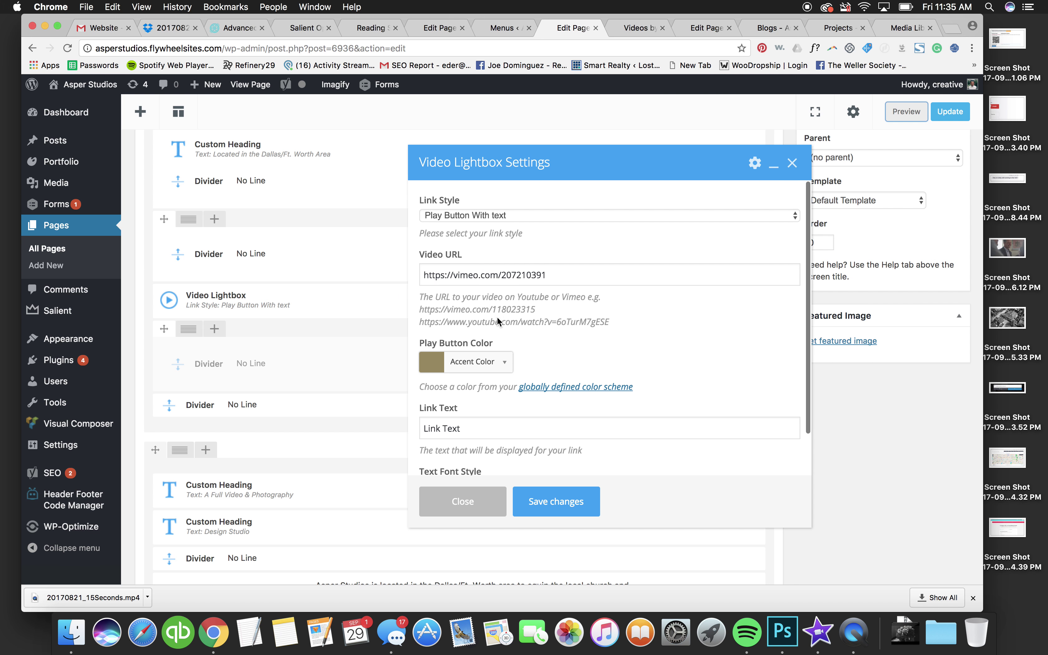
triple_click(488, 433)
key("BackSpace")
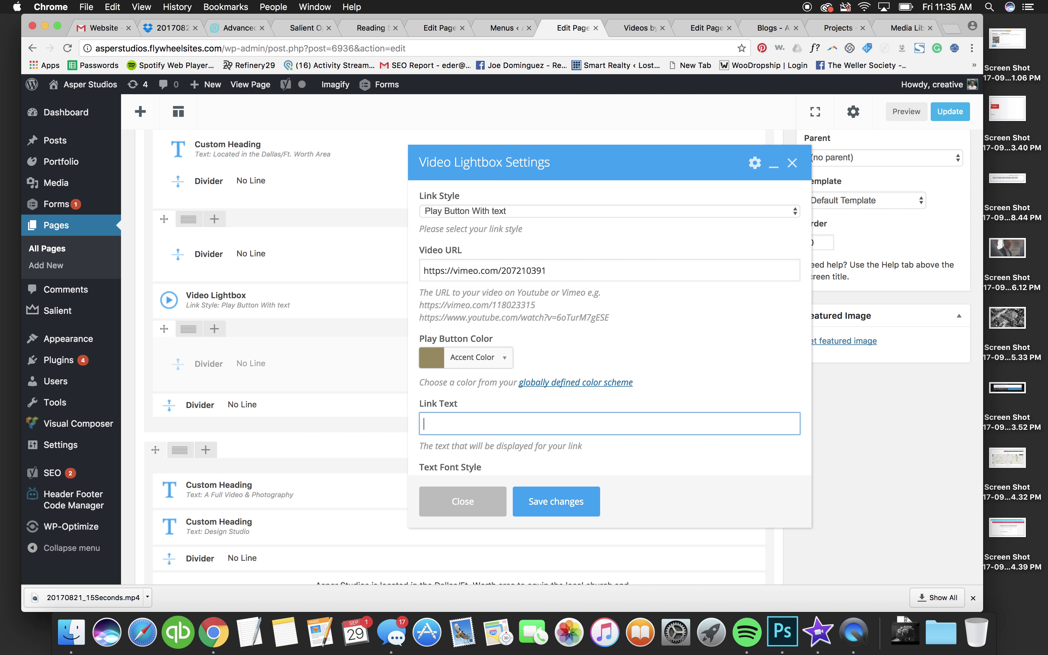
left_click(546, 493)
left_click(906, 111)
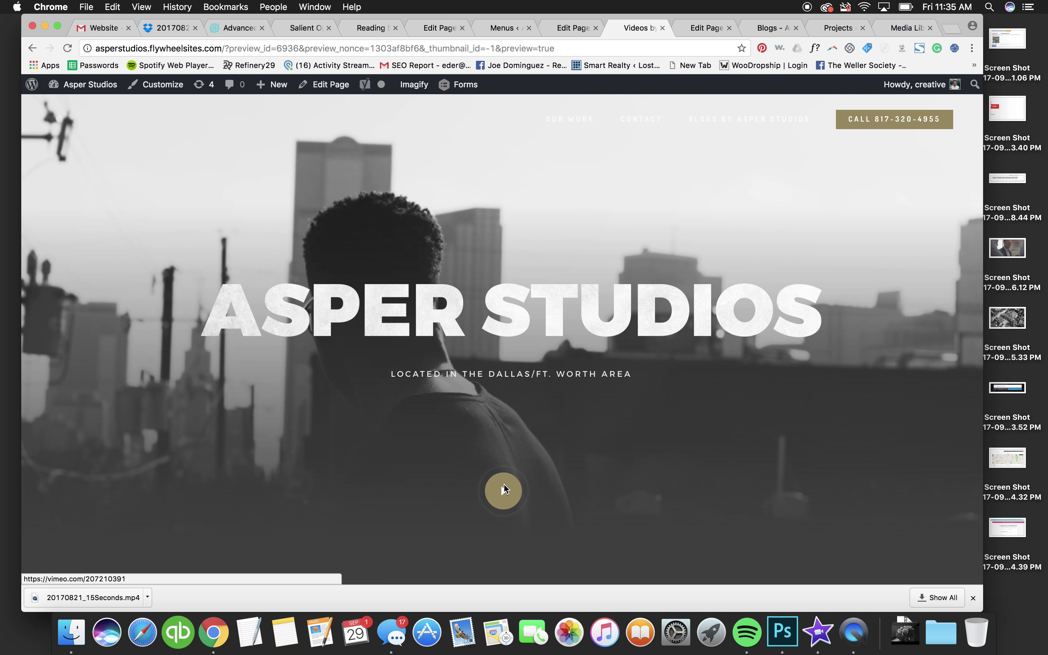
- Play and close the play-button video, then save the homepage changes in the editor
left_click(502, 487)
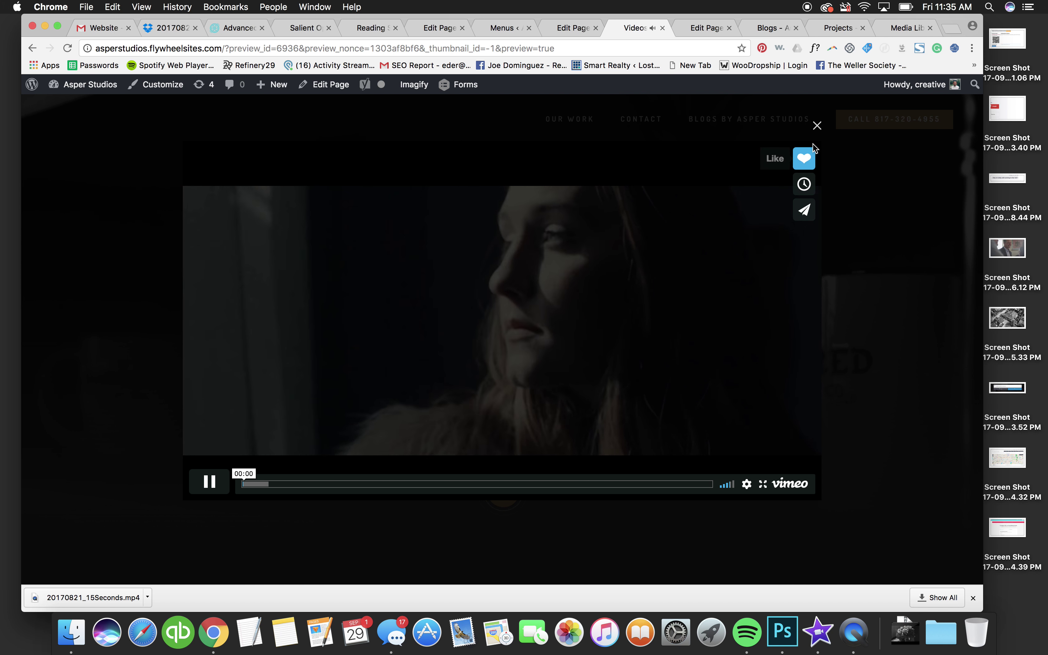
left_click(817, 125)
key("super+alt+Left")
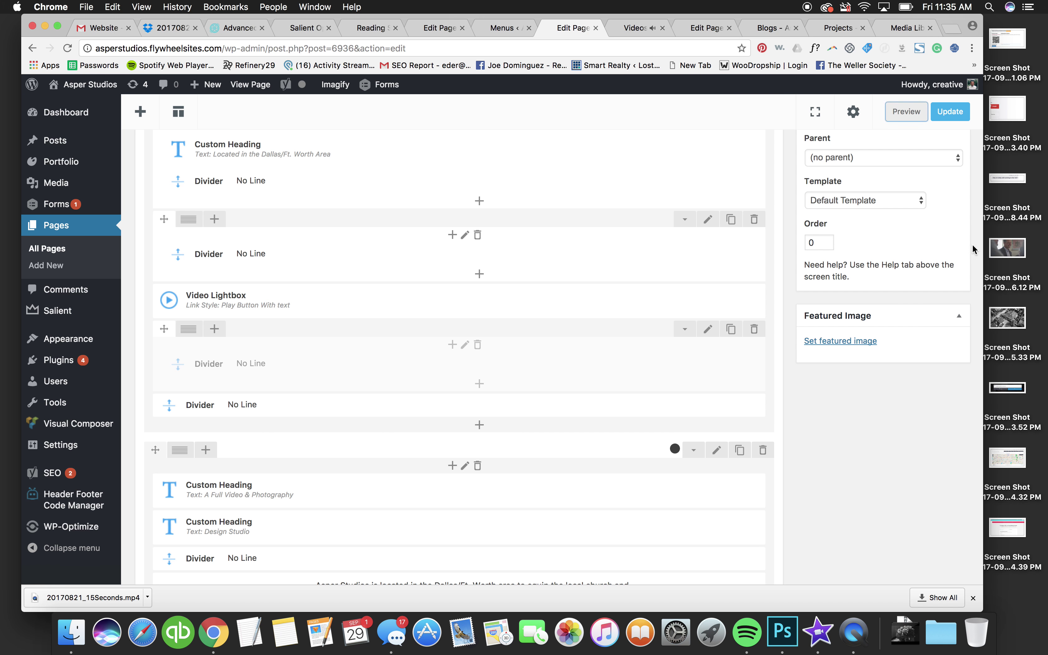
left_click(957, 119)
- Go to the Our Work projects page on the live site and close the homepage editor
key("super+alt+Right")
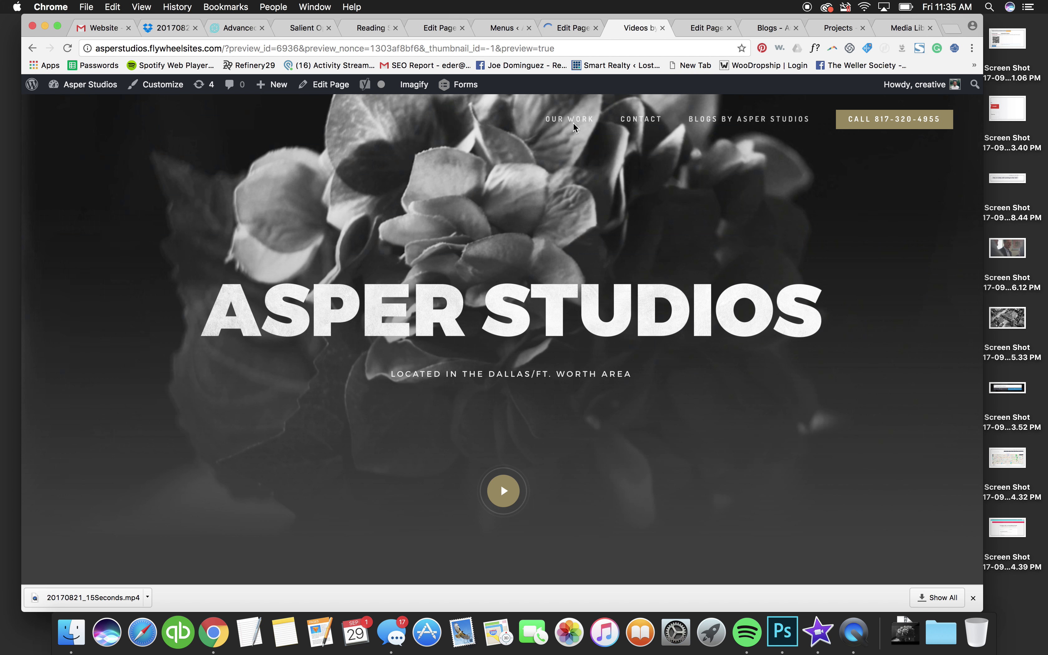
left_click(571, 125)
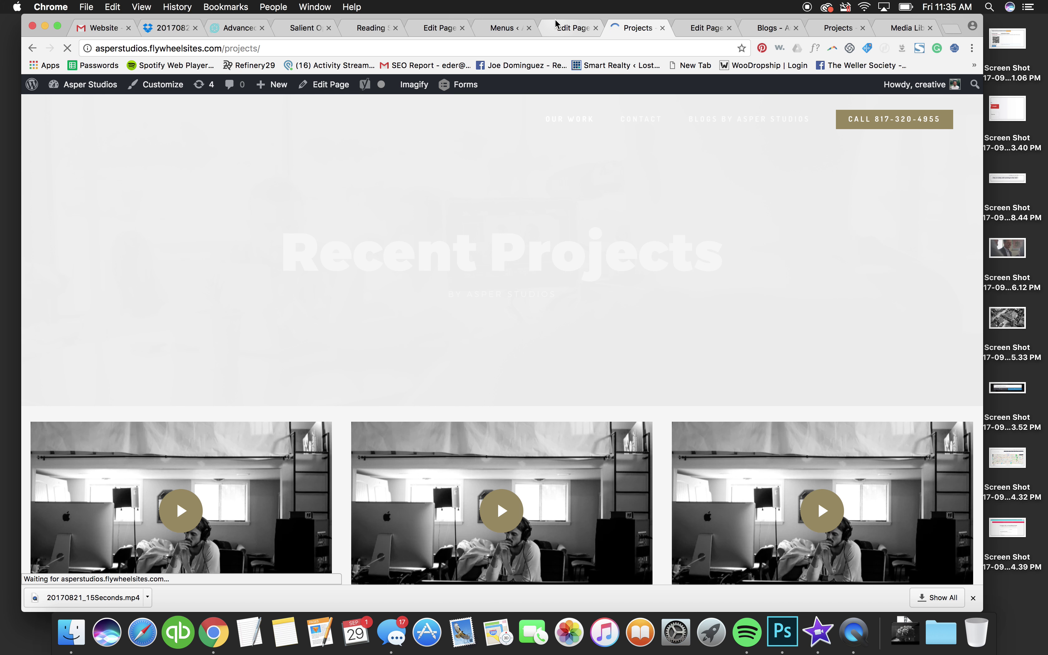
left_click(561, 29)
left_click(596, 29)
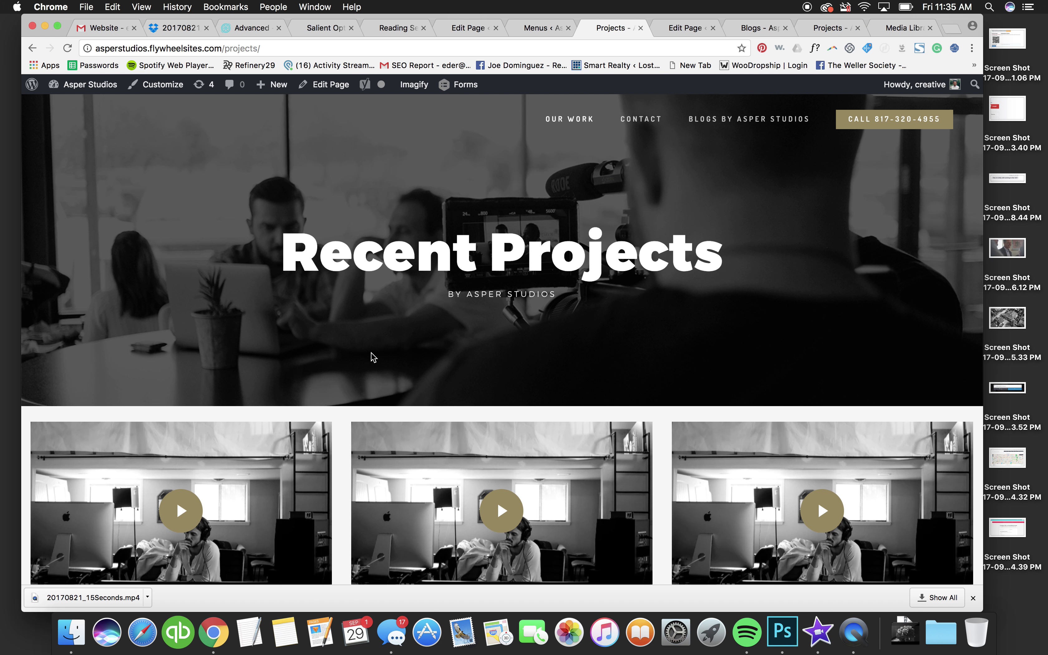
- Open the Projects page in Visual Composer and edit its first Video Lightbox
scroll(141, 406, "down", 3)
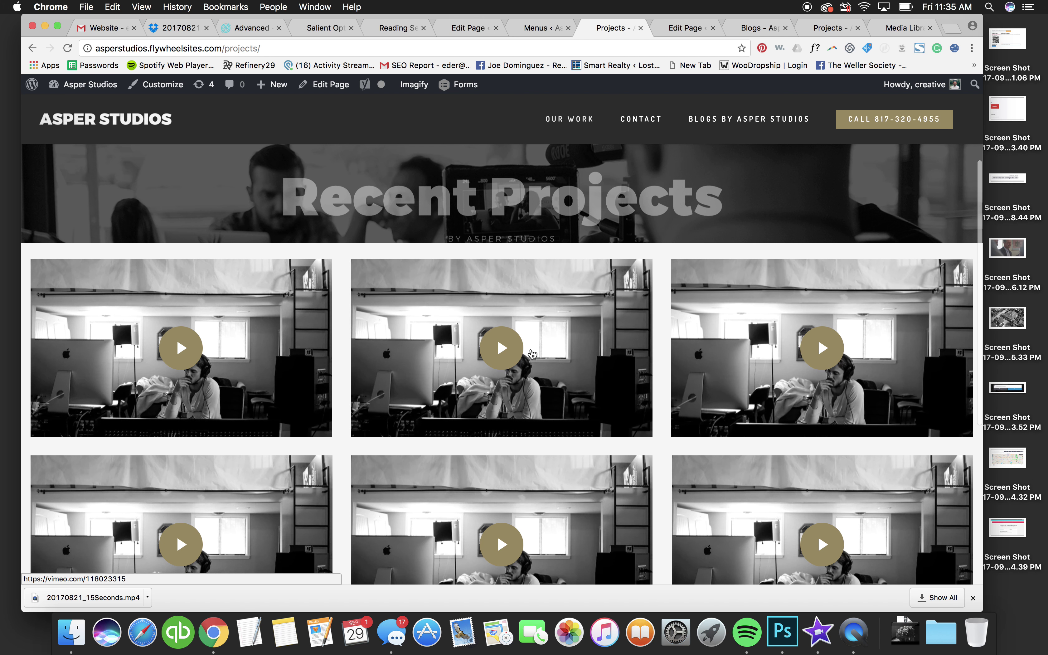
scroll(381, 427, "down", 2)
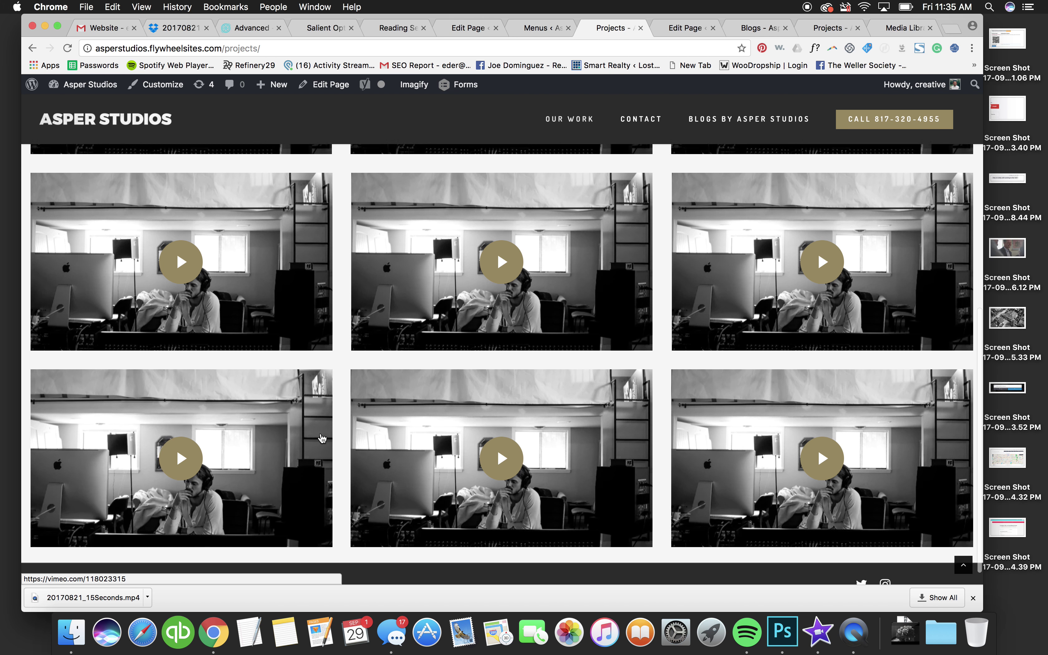
scroll(381, 390, "up", 6)
left_click(331, 85)
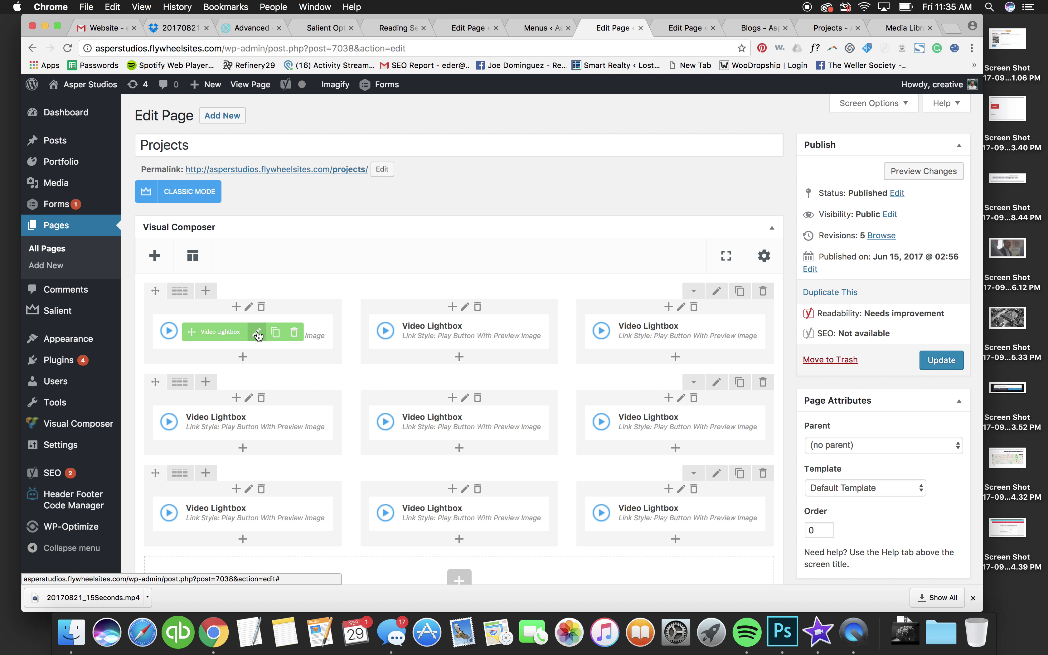
left_click(258, 333)
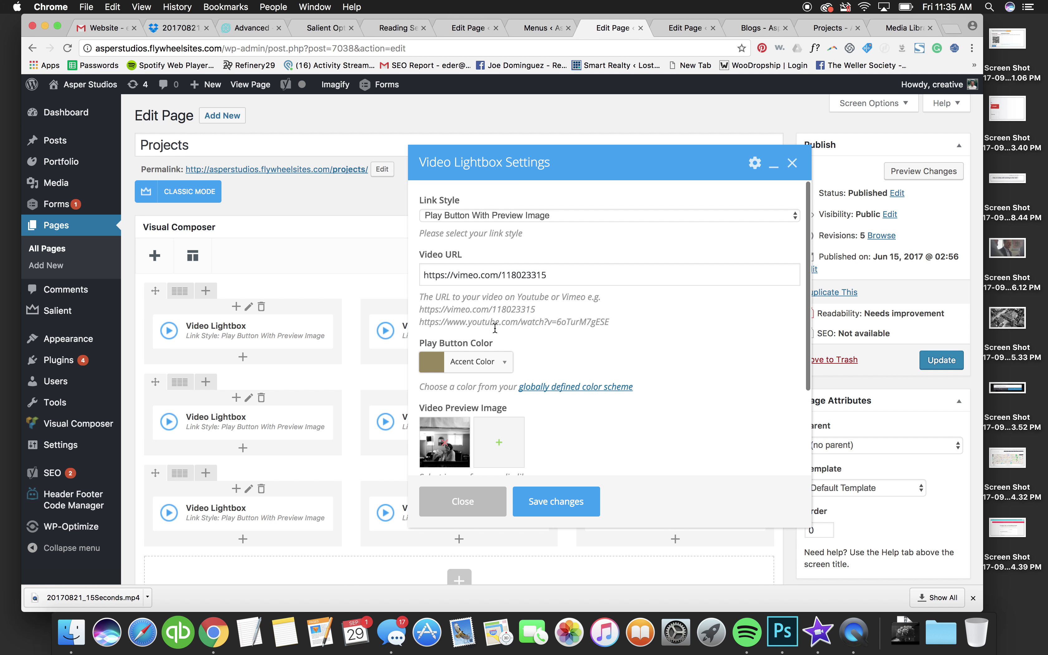
- Replace the first lightbox's Video URL with the copied link vimeo.com/221785271
key("ctrl+Left")
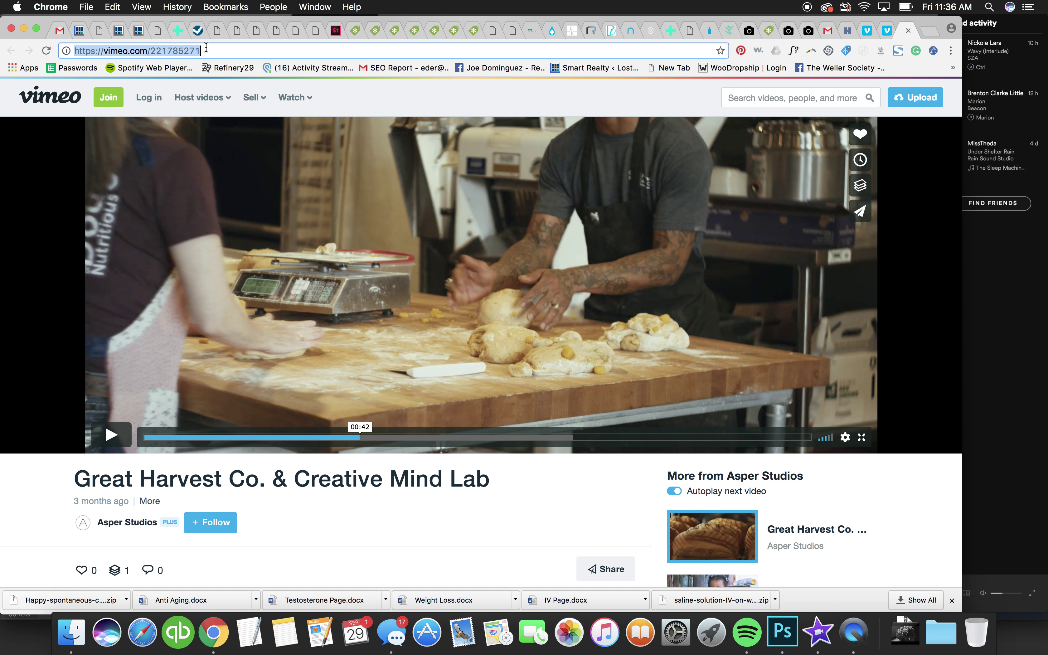
key("ctrl+Right")
left_click(484, 280)
key("super+a")
type("https://vimeo.com/221785271")
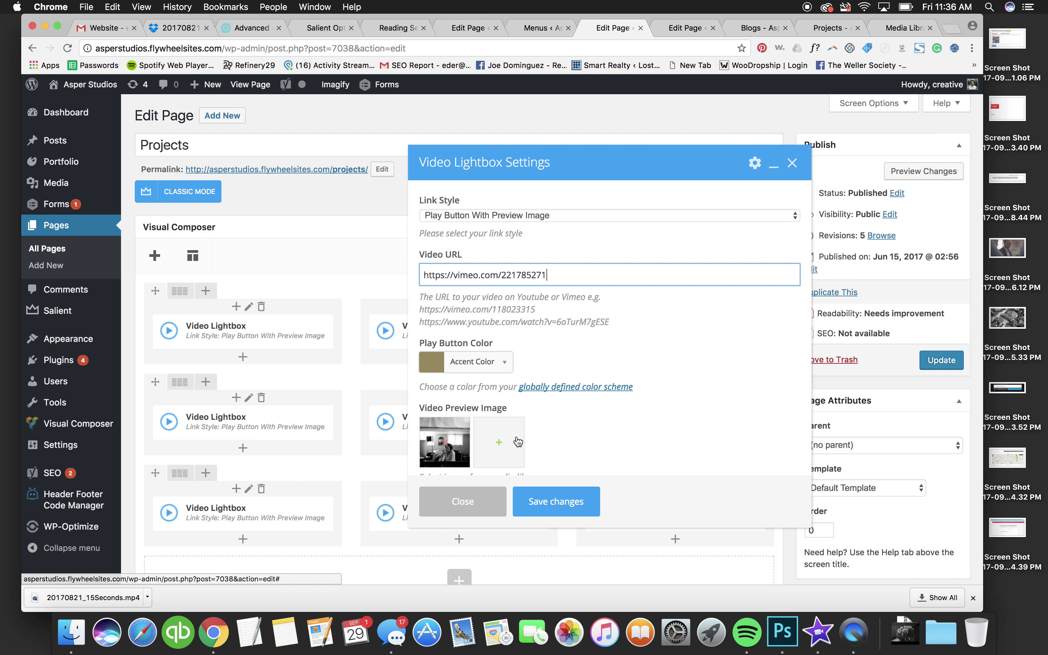
scroll(468, 415, "down", 3)
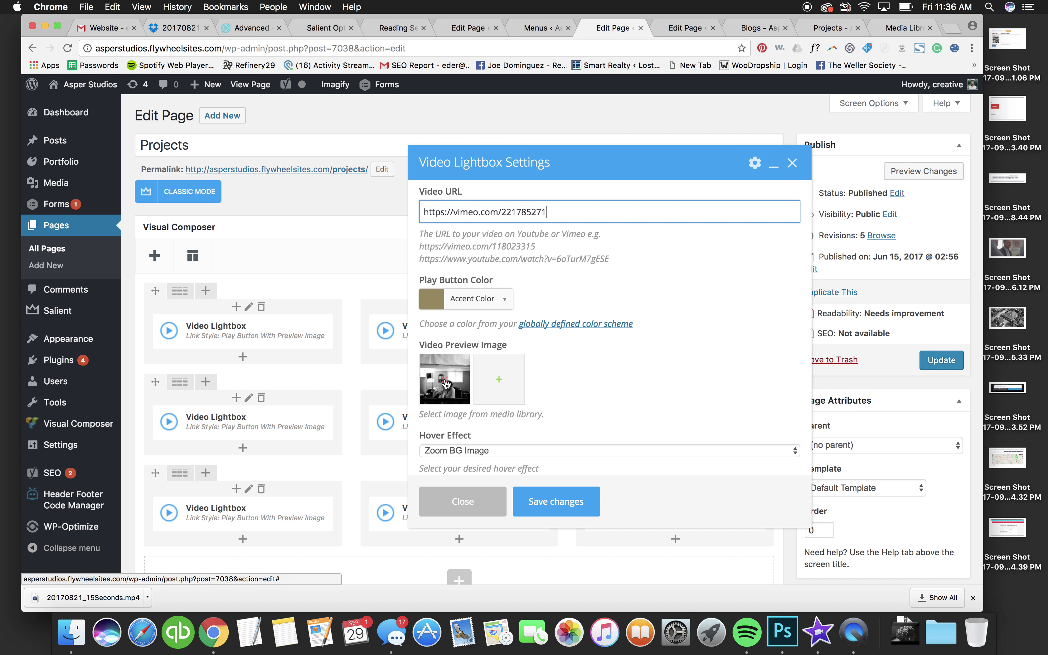
- Browse the media library for a new preview image and screenshot the Vimeo video frame
left_click(445, 383)
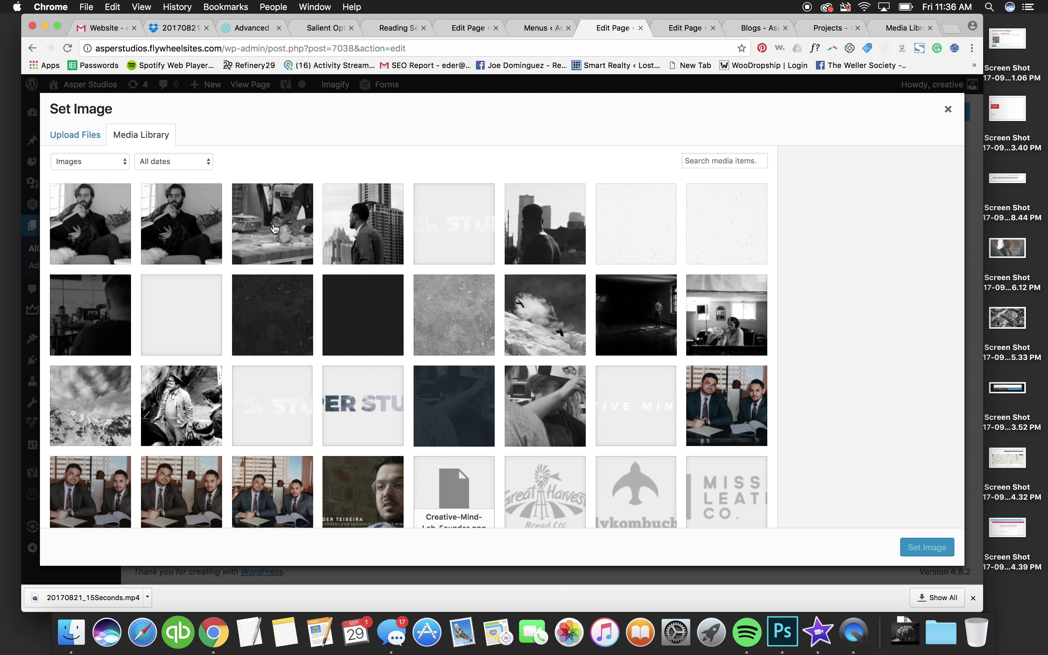
left_click(274, 228)
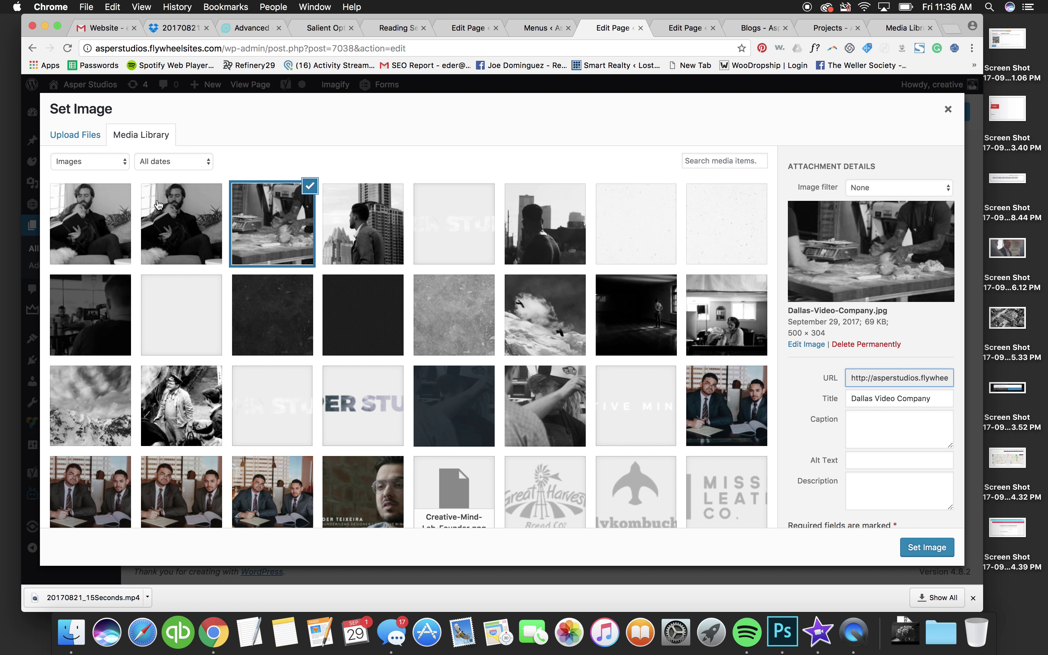
left_click(76, 135)
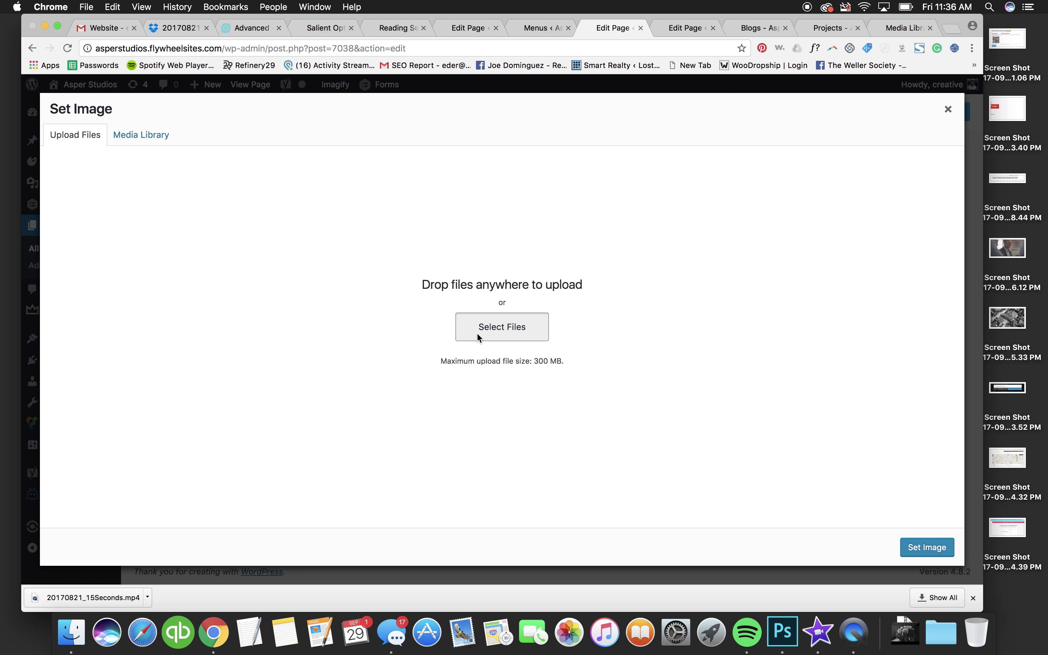
left_click(478, 336)
left_click(664, 296)
key("ctrl+Left")
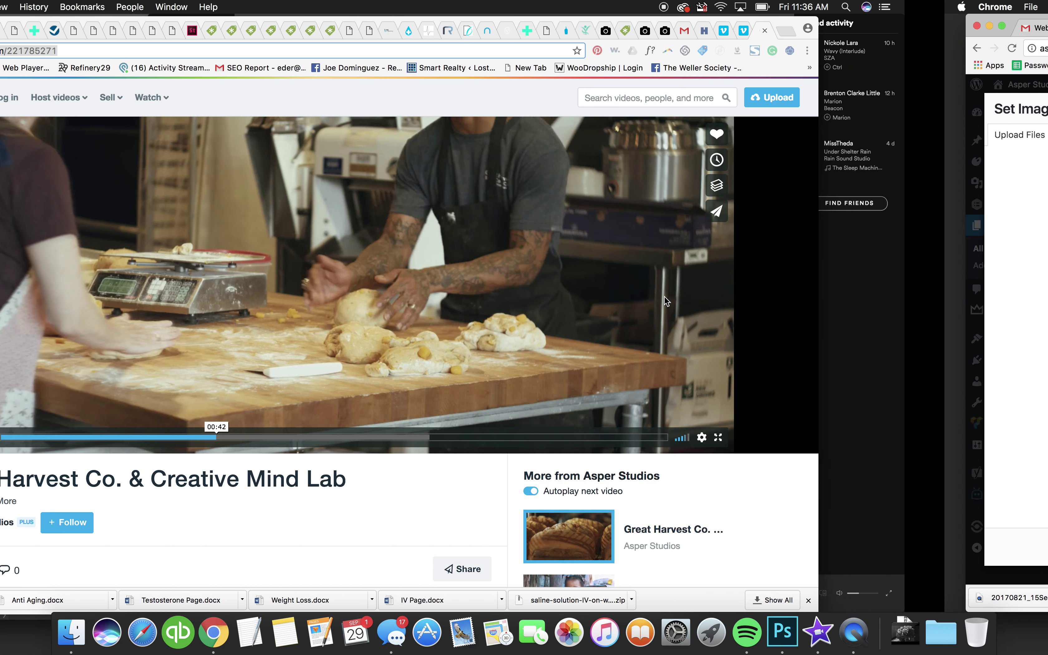
key("super+shift+4")
left_click_drag(133, 124, 801, 417)
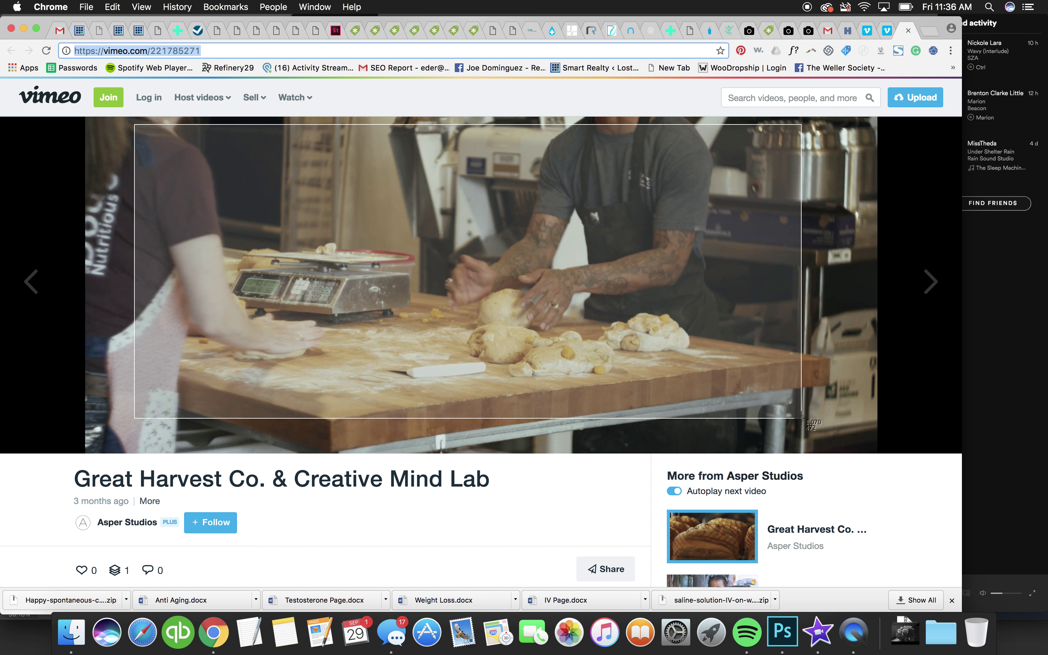
left_click_drag(801, 418, 802, 418)
key("ctrl+Right")
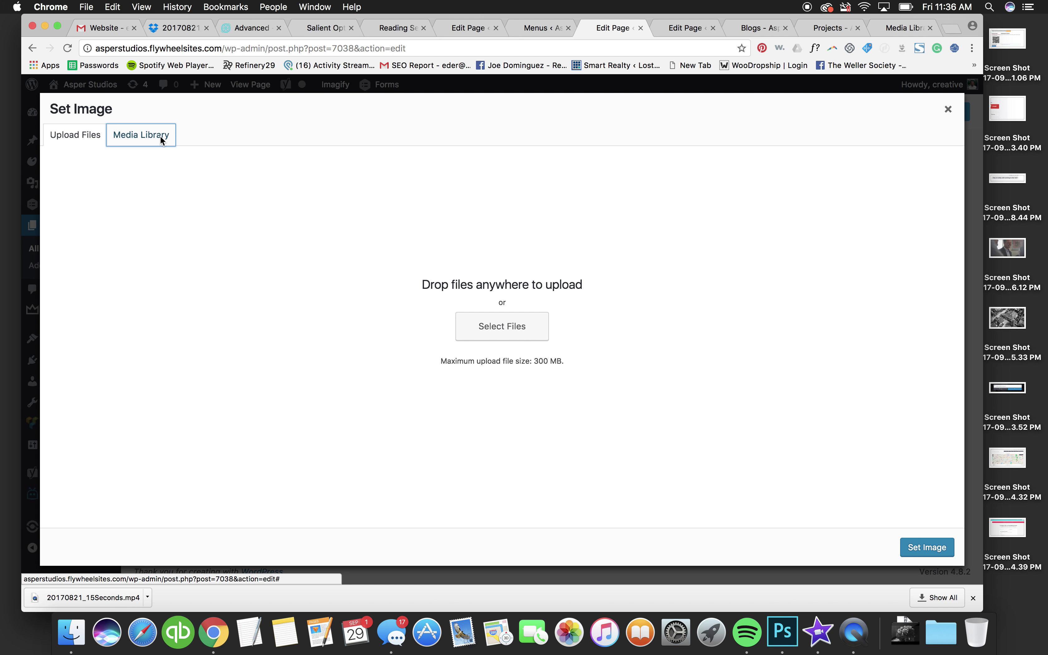
- Set Dallas-Video-Company.jpg as the preview image, save, and check the Projects preview
left_click(141, 135)
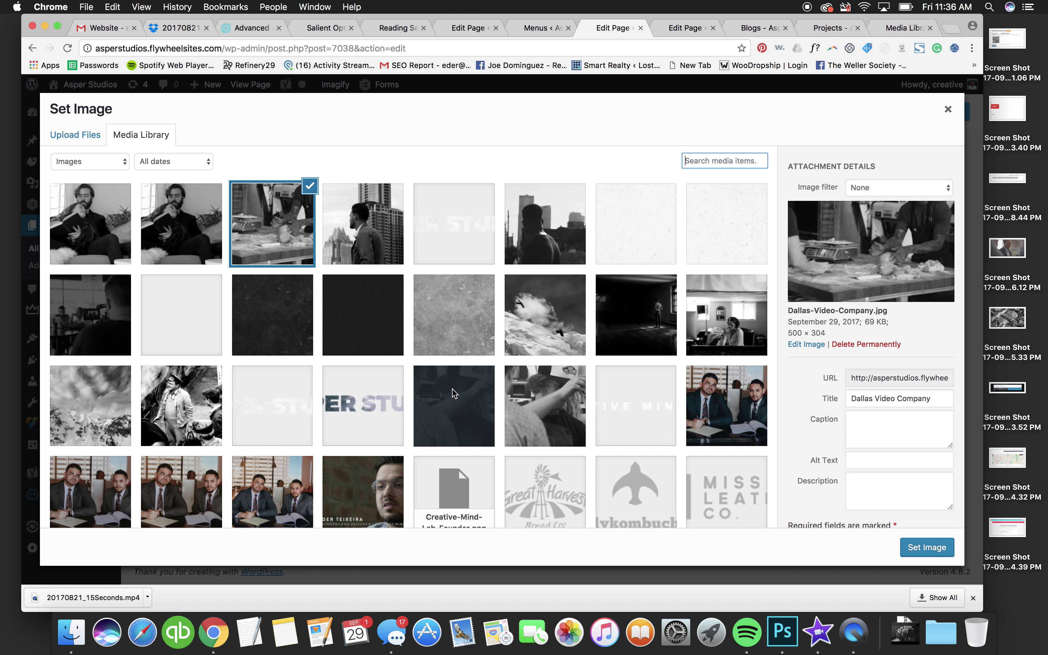
left_click(931, 549)
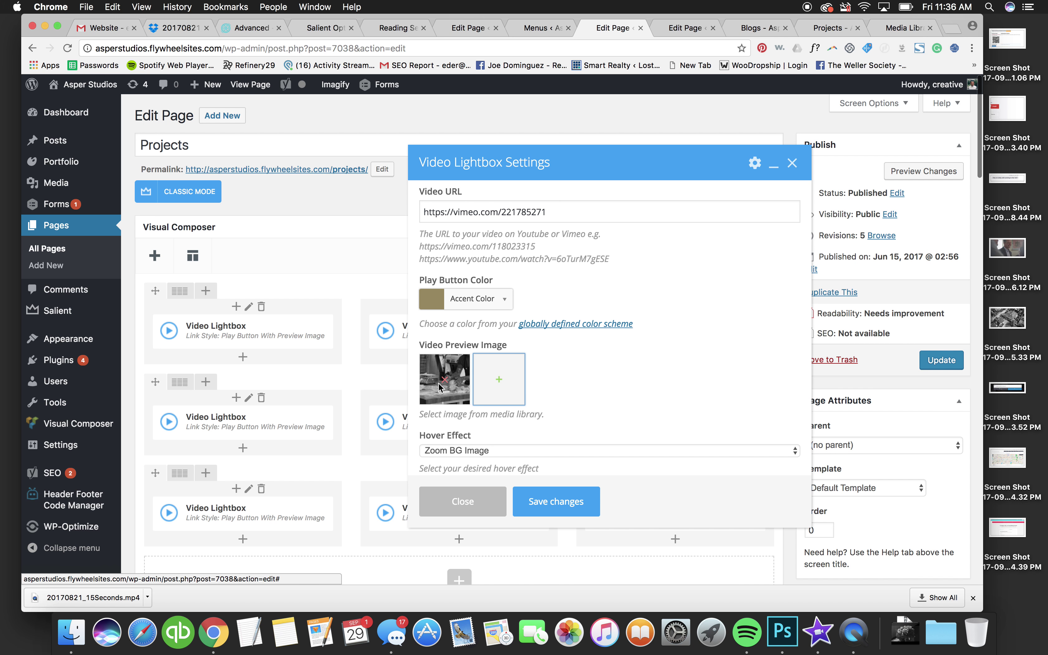
left_click(531, 498)
left_click(935, 171)
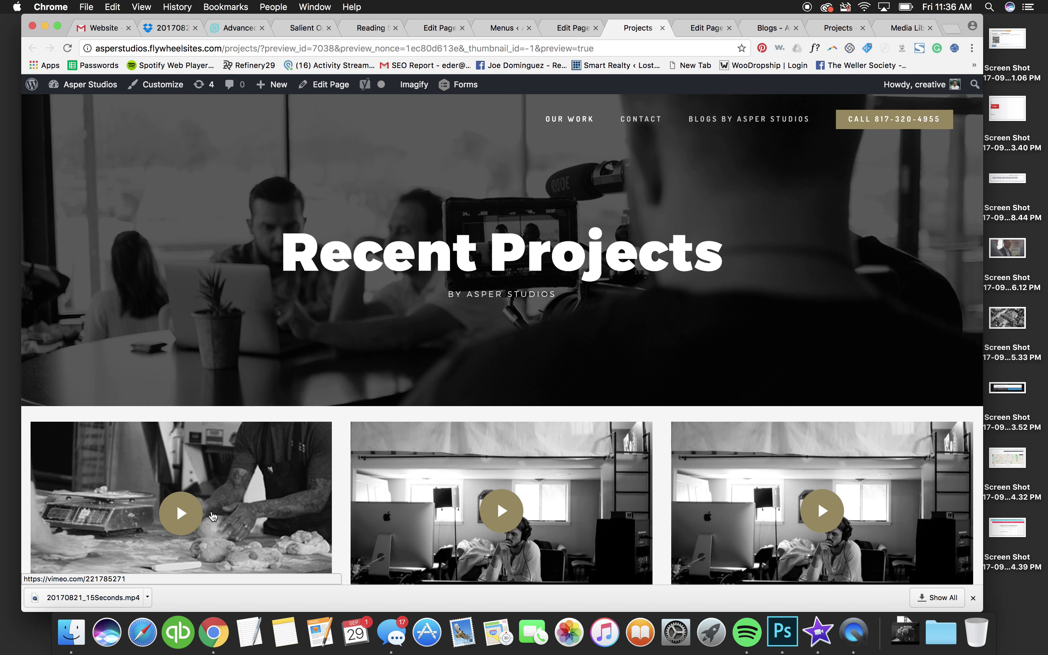
scroll(262, 392, "down", 3)
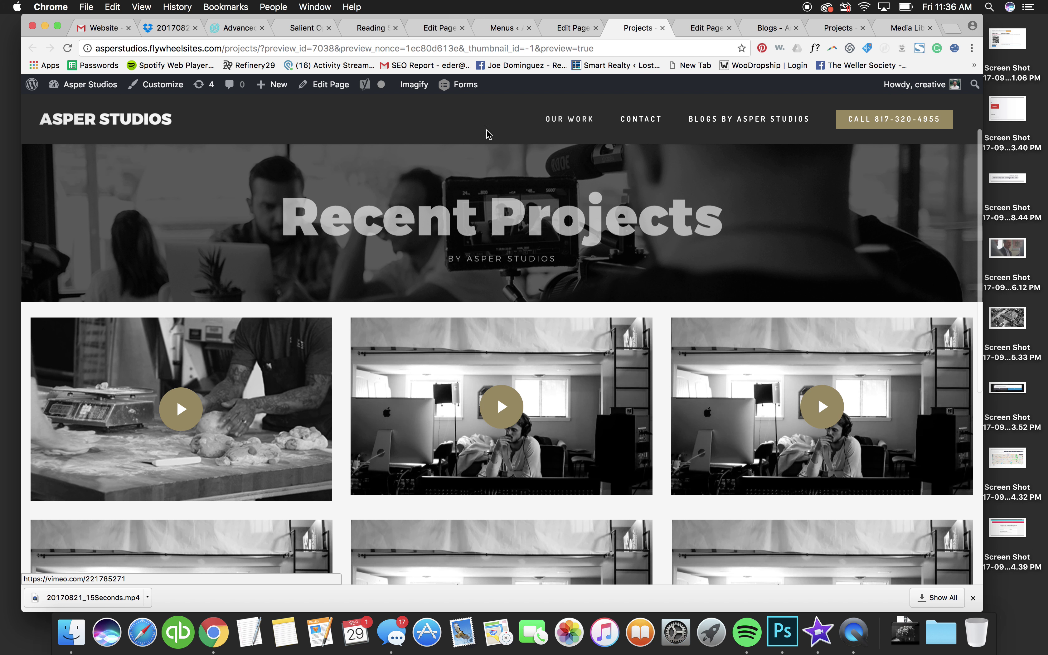
left_click(565, 28)
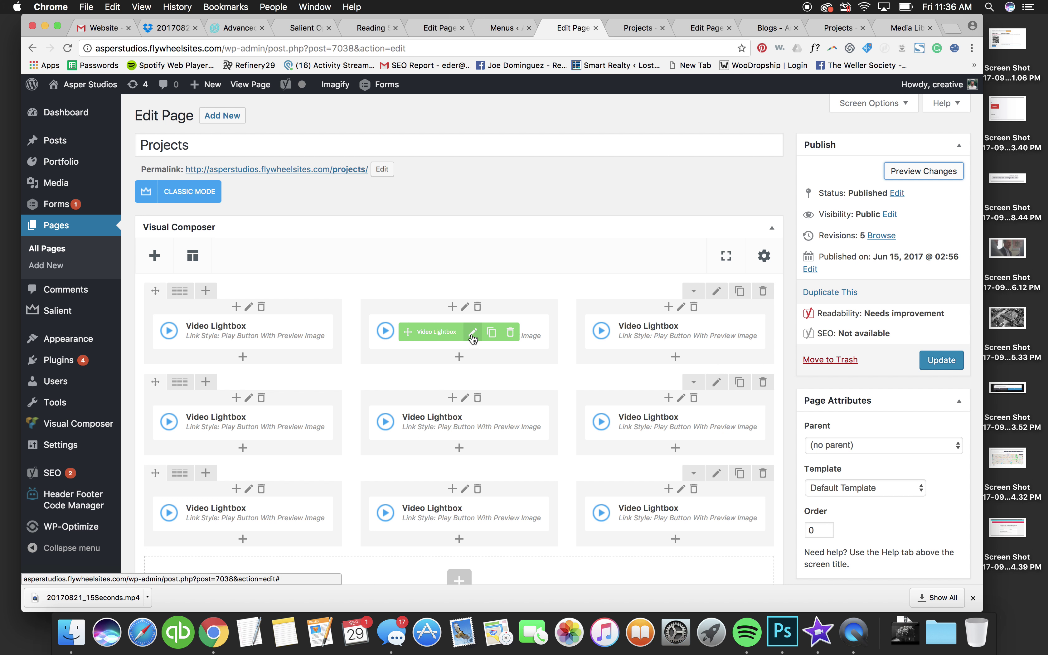
- In the middle Video Lightbox, replace the Video URL with vimeo.com/207210391 copied from Vimeo
left_click(474, 334)
triple_click(471, 266)
key("BackSpace")
key("super+grave")
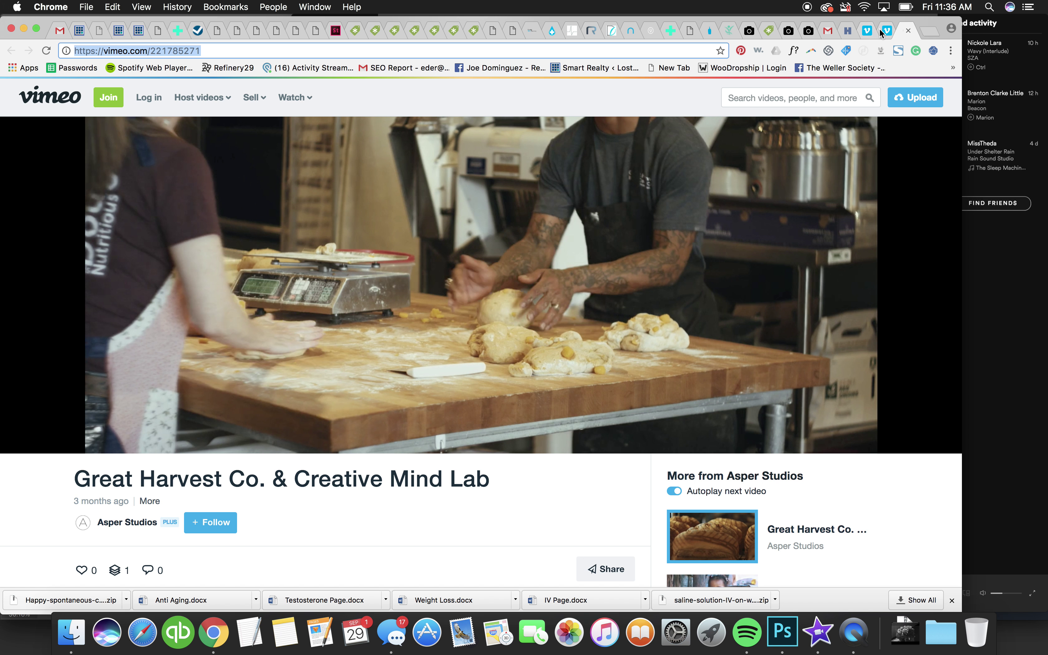
left_click(879, 28)
left_click(379, 54)
key("super+c")
key("super+grave")
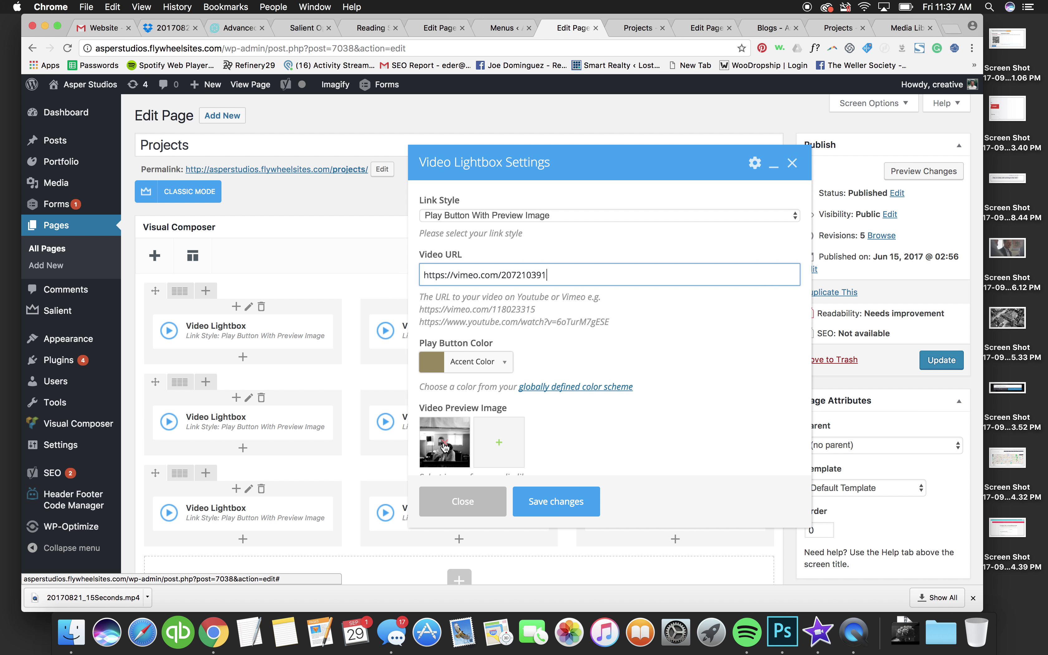
- Swap its preview image for Videos-Company.jpg and save the lightbox
left_click(445, 442)
left_click(445, 442)
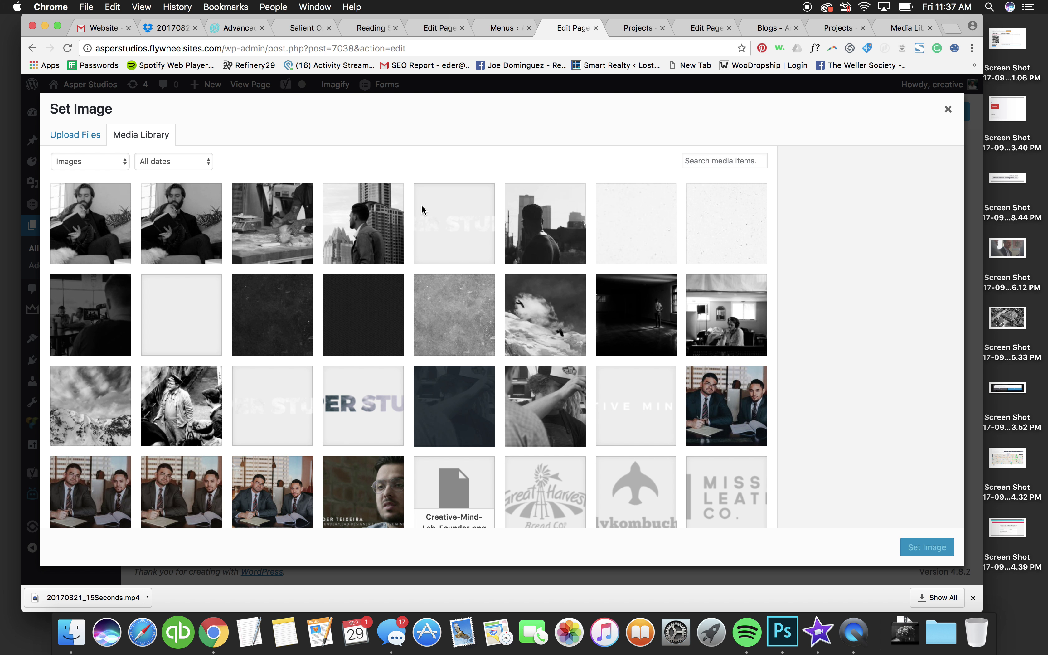
key("super+grave")
key("super+grave")
left_click(172, 233)
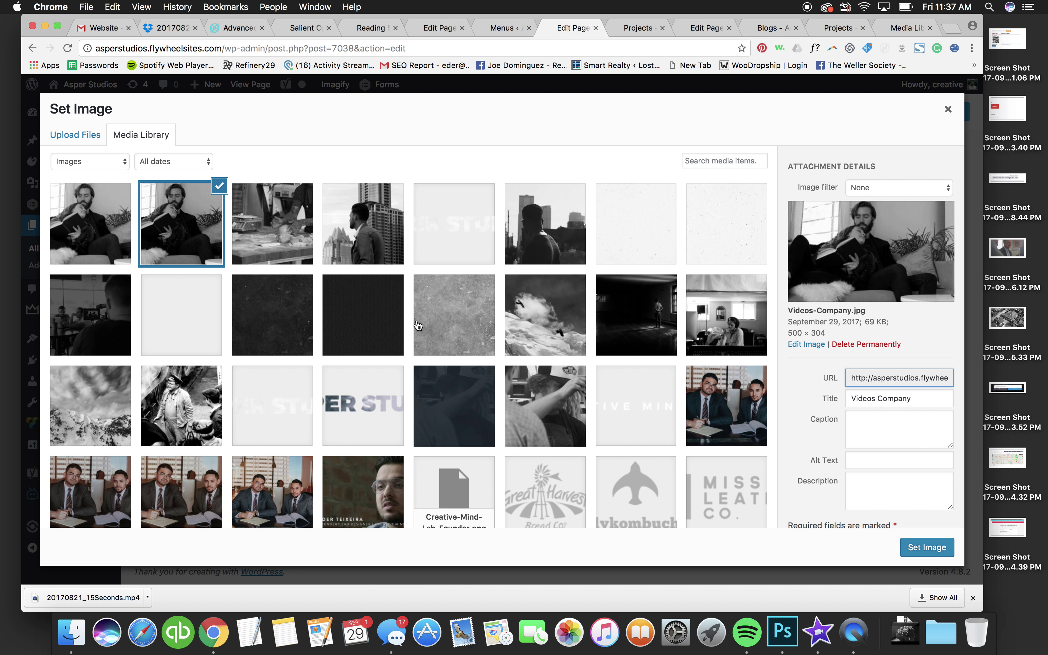
left_click(922, 547)
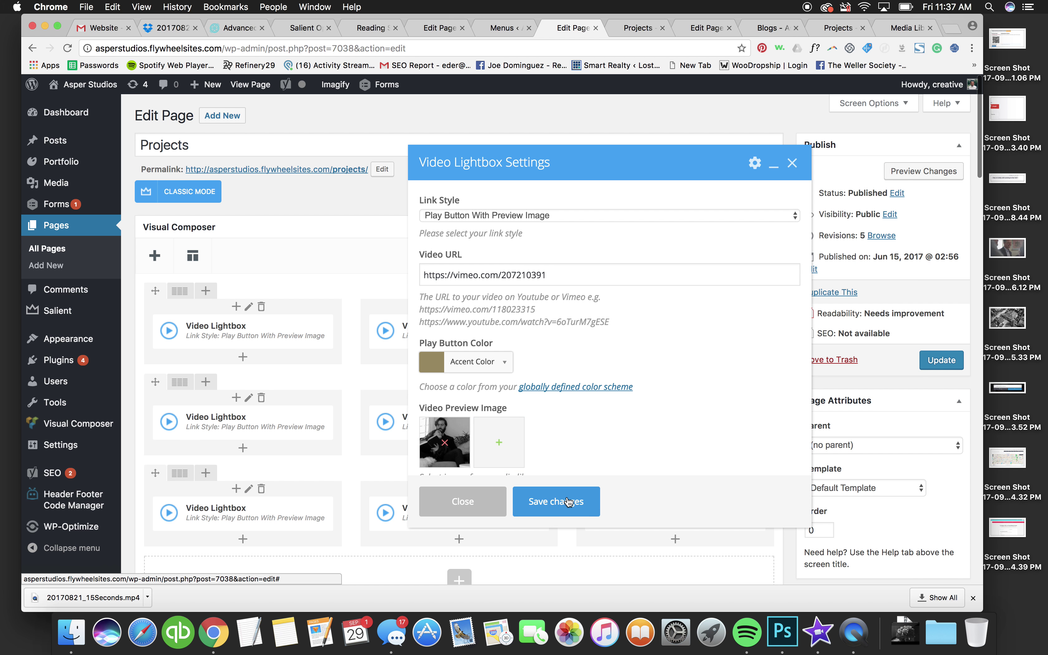
left_click(556, 497)
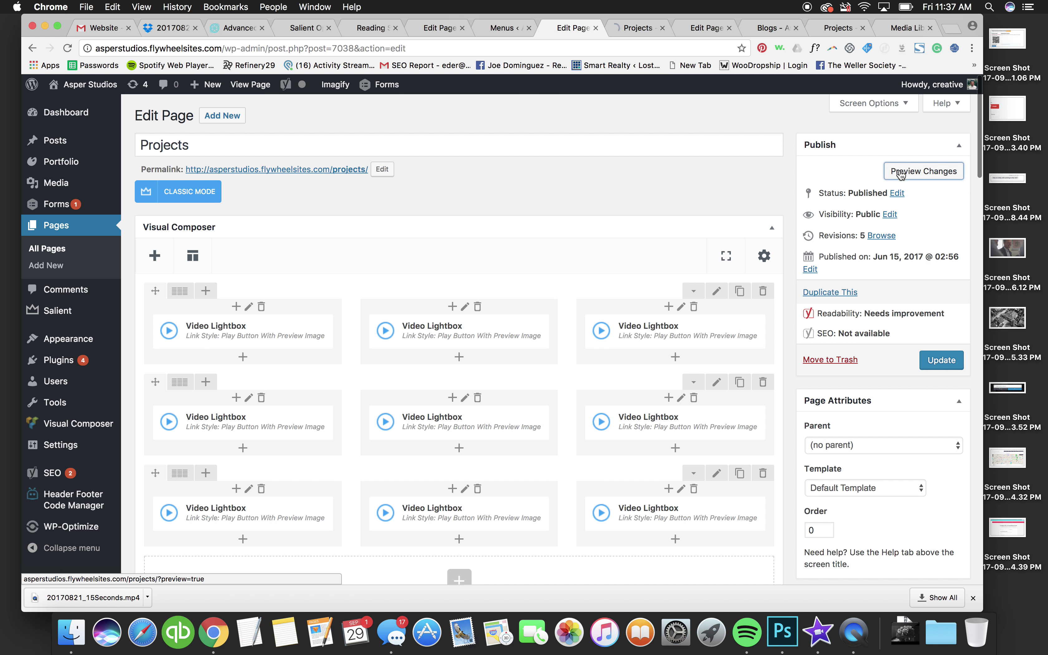
- Preview the Projects page and play the second and first project videos
left_click(918, 171)
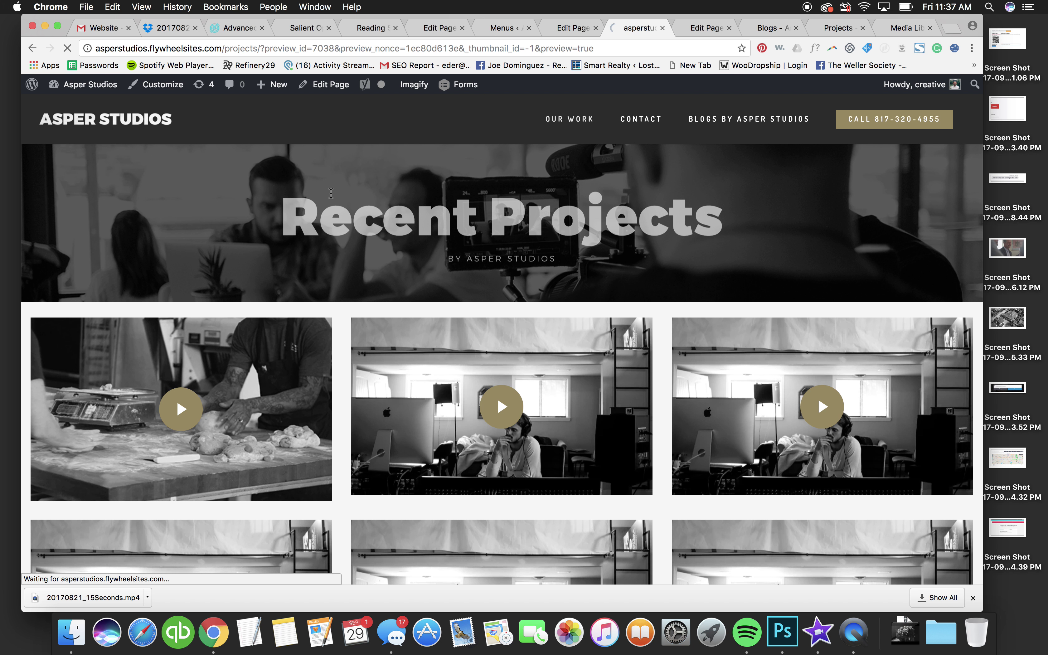
scroll(467, 360, "down", 2)
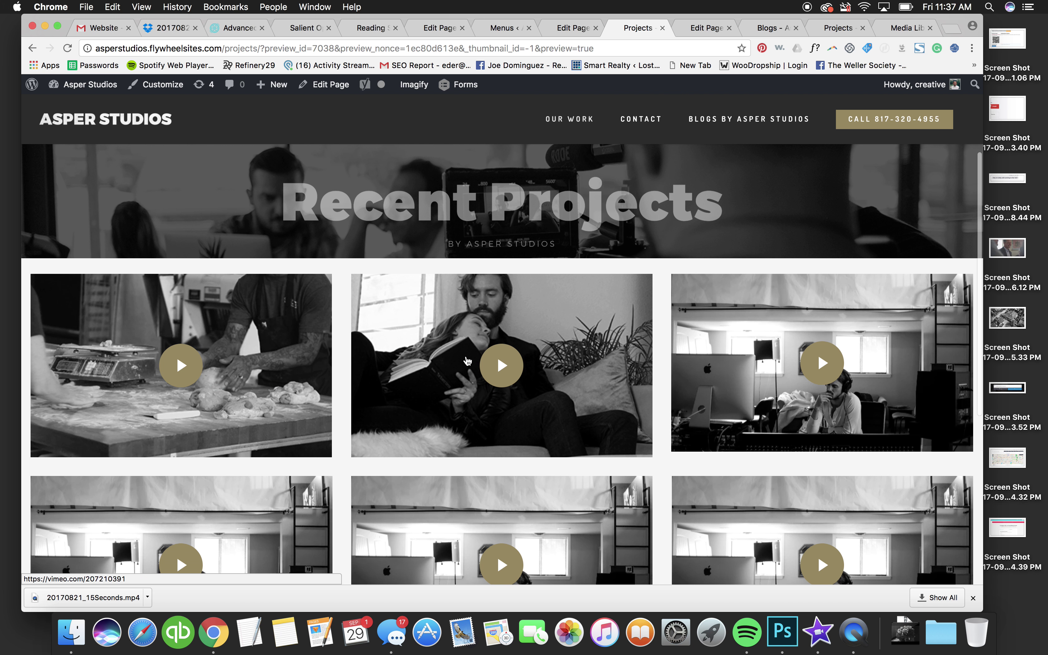
left_click(492, 361)
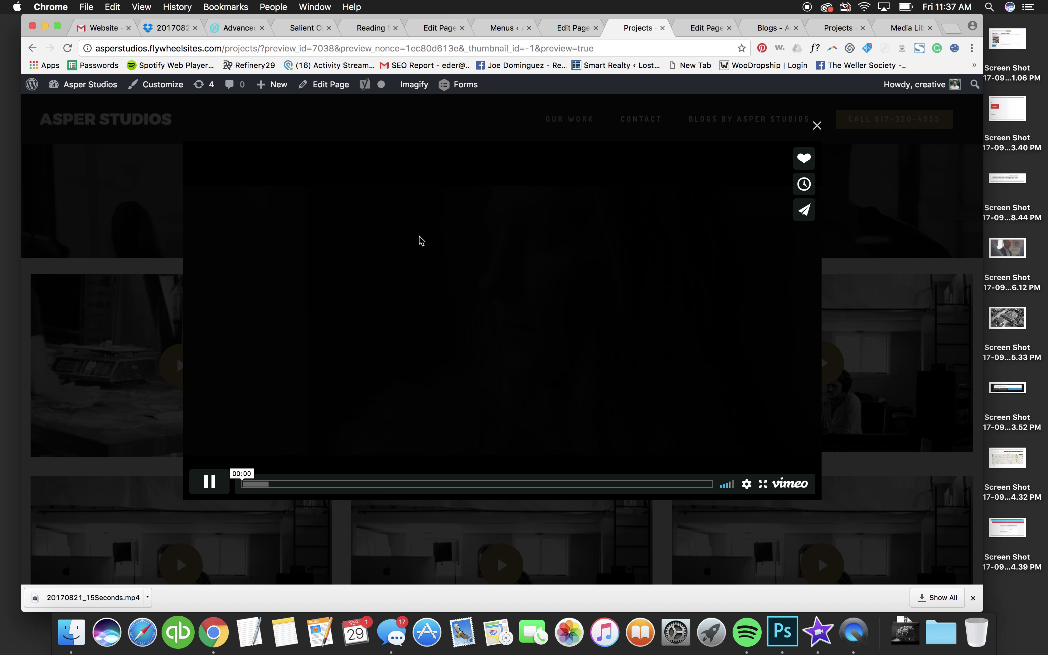
left_click(259, 483)
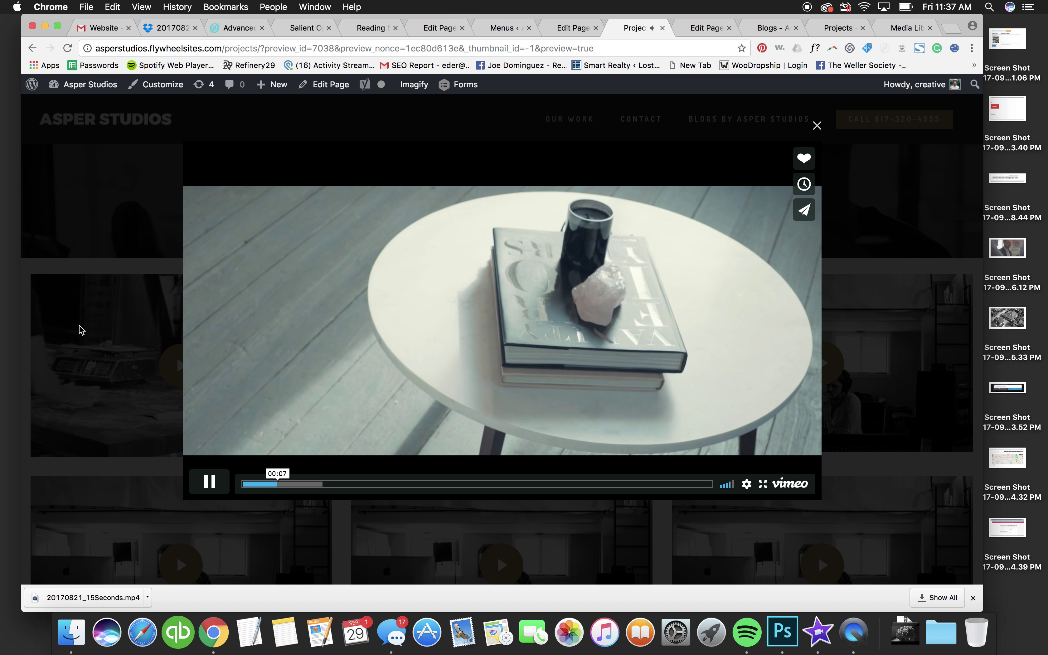
left_click(77, 327)
left_click(182, 367)
left_click(267, 483)
left_click(97, 385)
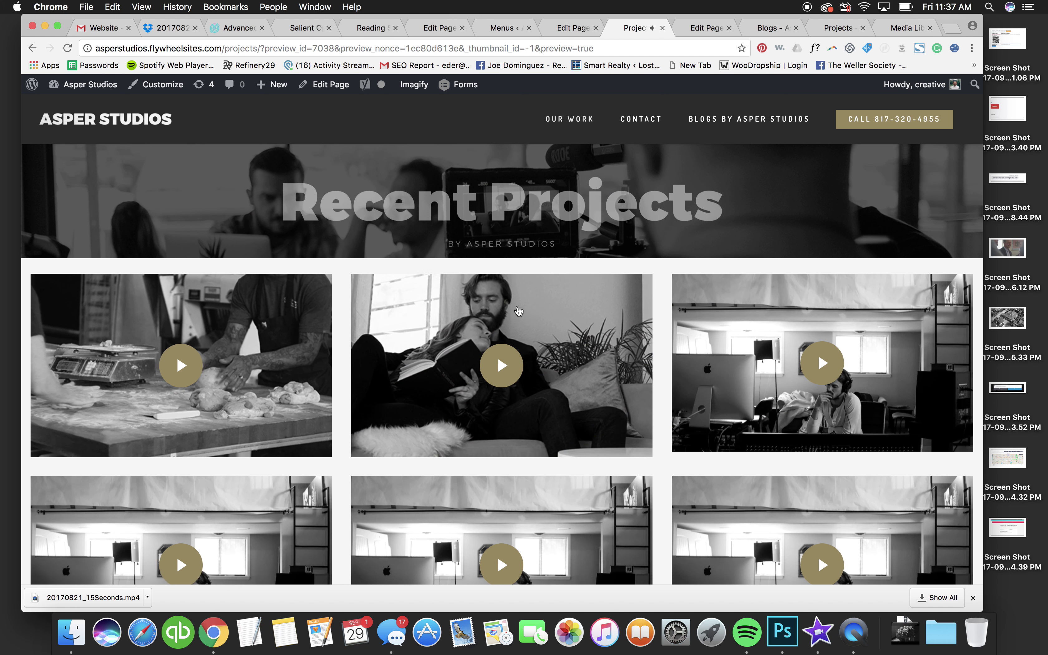
- Compare the videos against the Great Harvest and other Vimeo pages, then return to the editor
key("ctrl+Left")
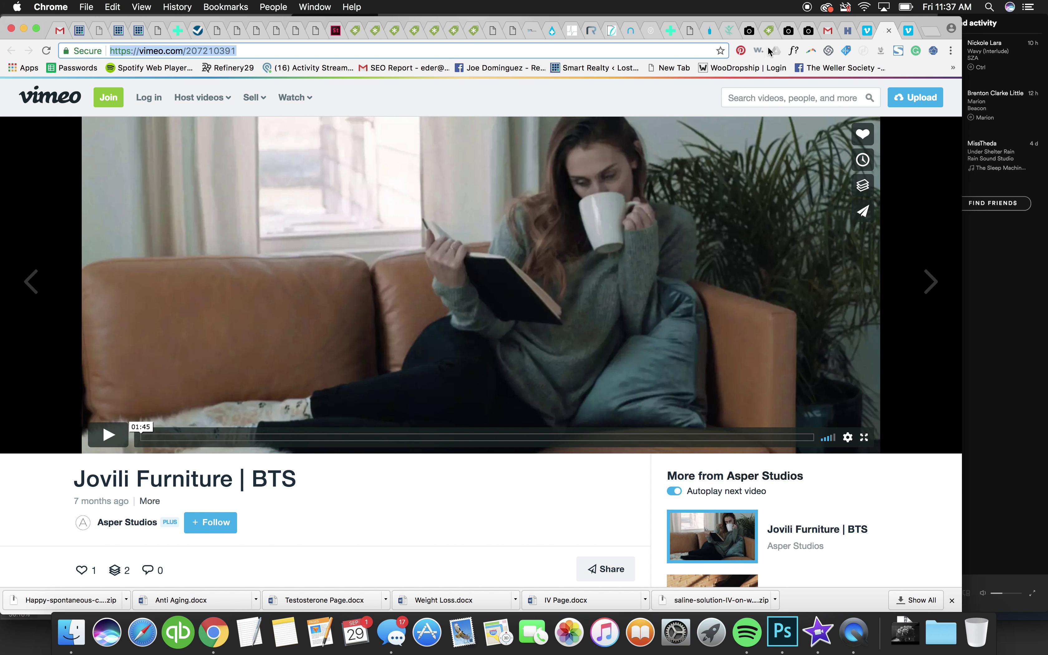
left_click(909, 30)
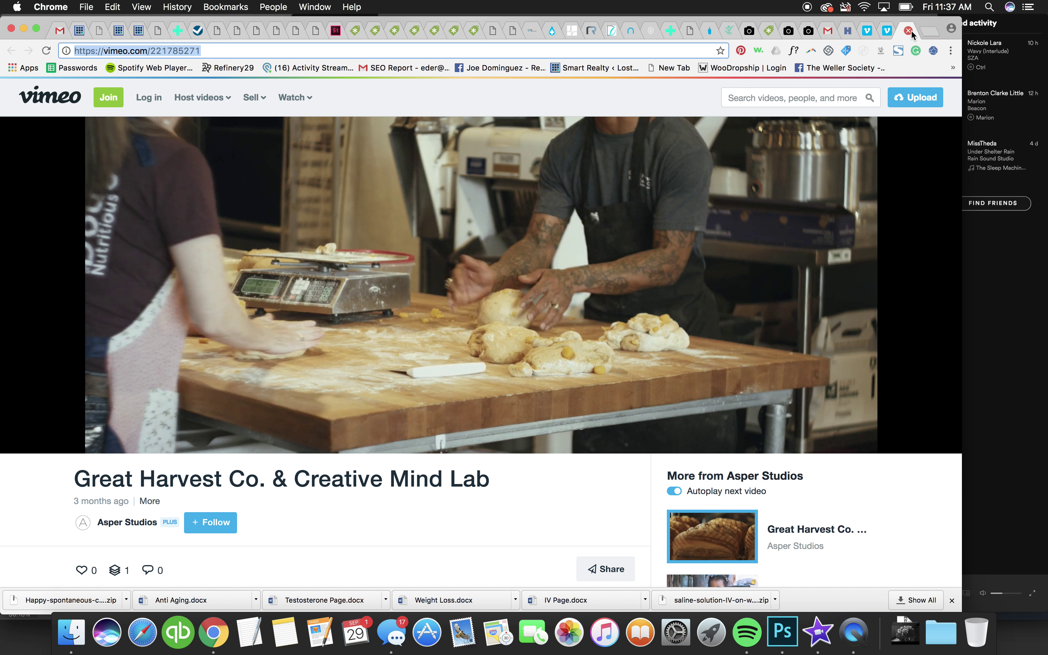
left_click(867, 30)
key("ctrl+Right")
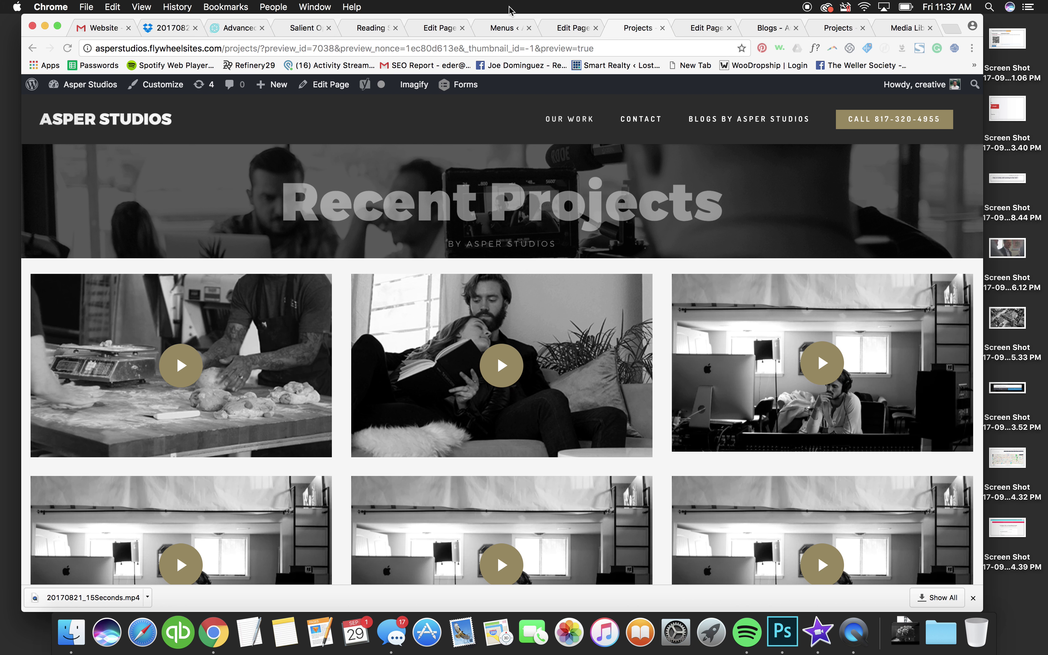
left_click(573, 27)
- Give the third Video Lightbox the city-skyline preview image and save it
left_click(688, 332)
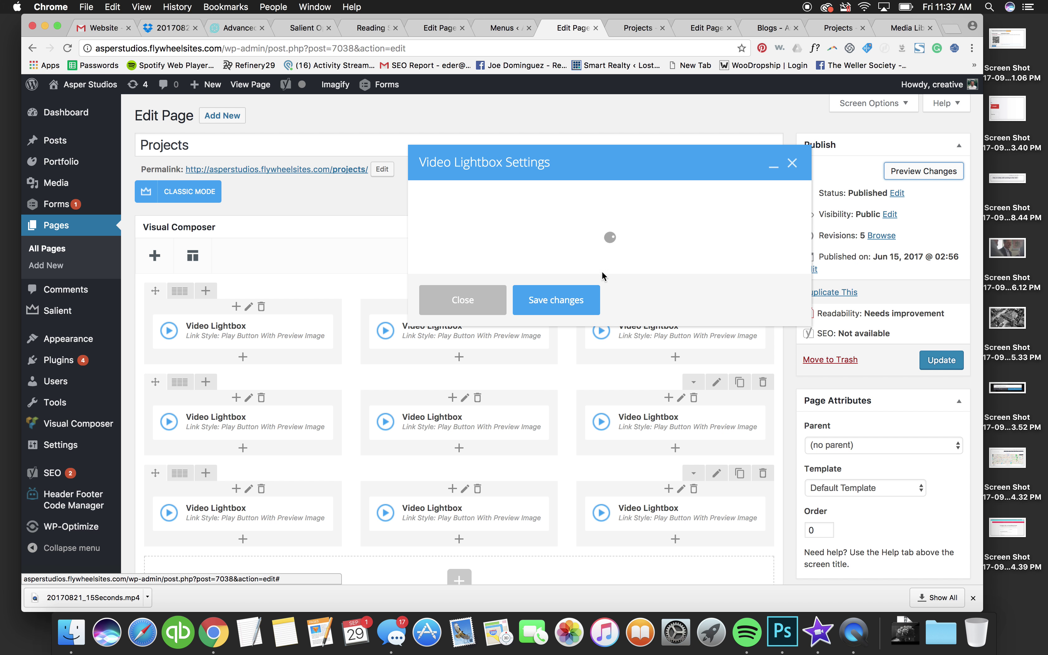
double_click(490, 276)
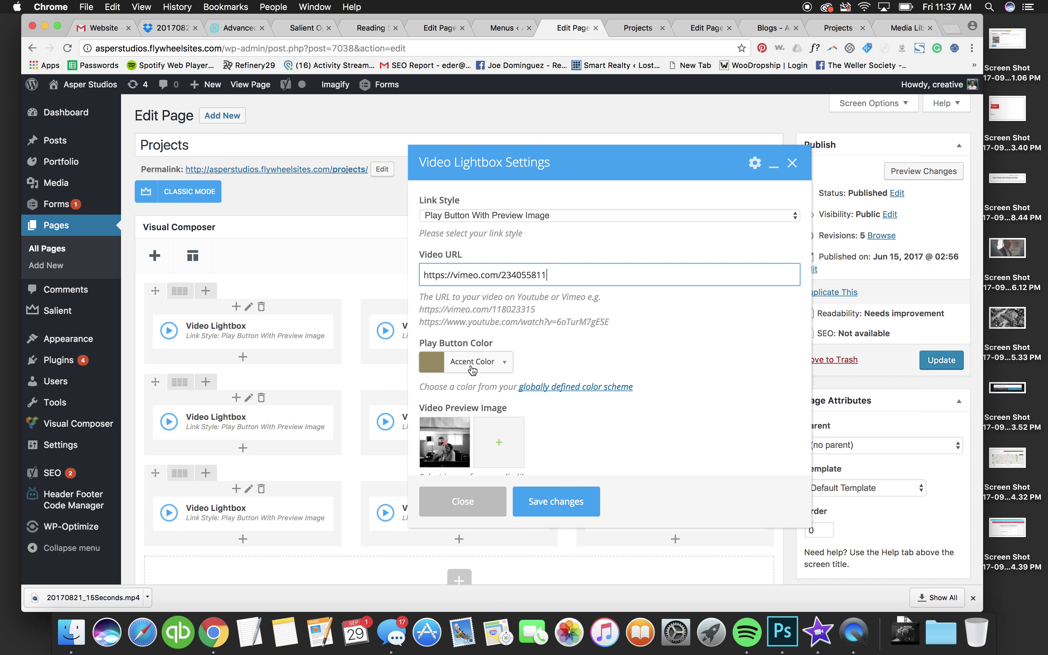
left_click(450, 444)
left_click(446, 443)
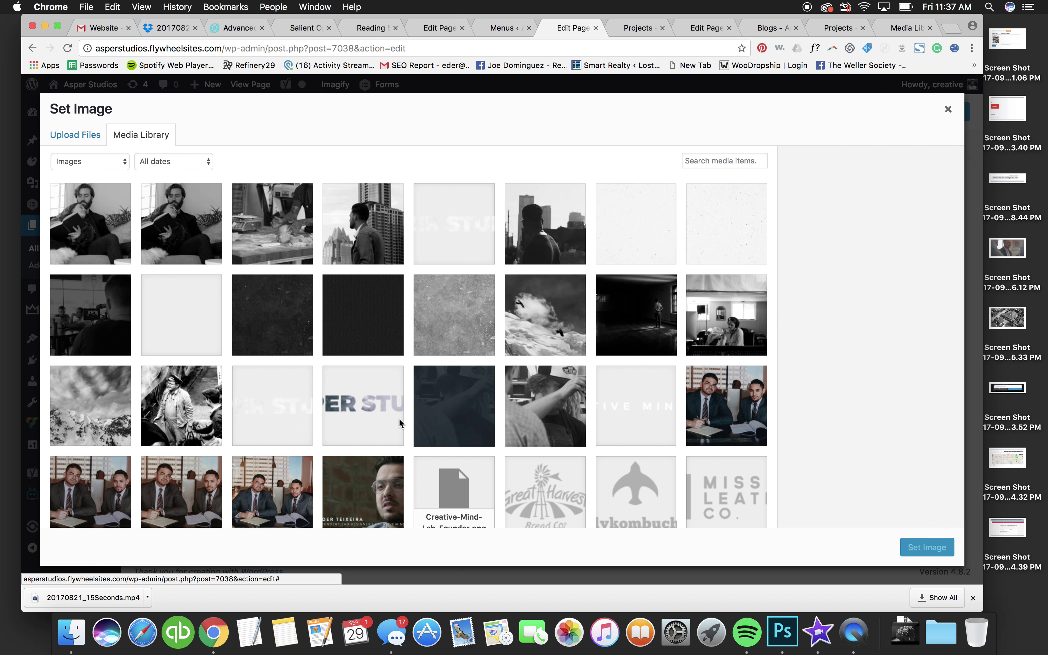
left_click(369, 243)
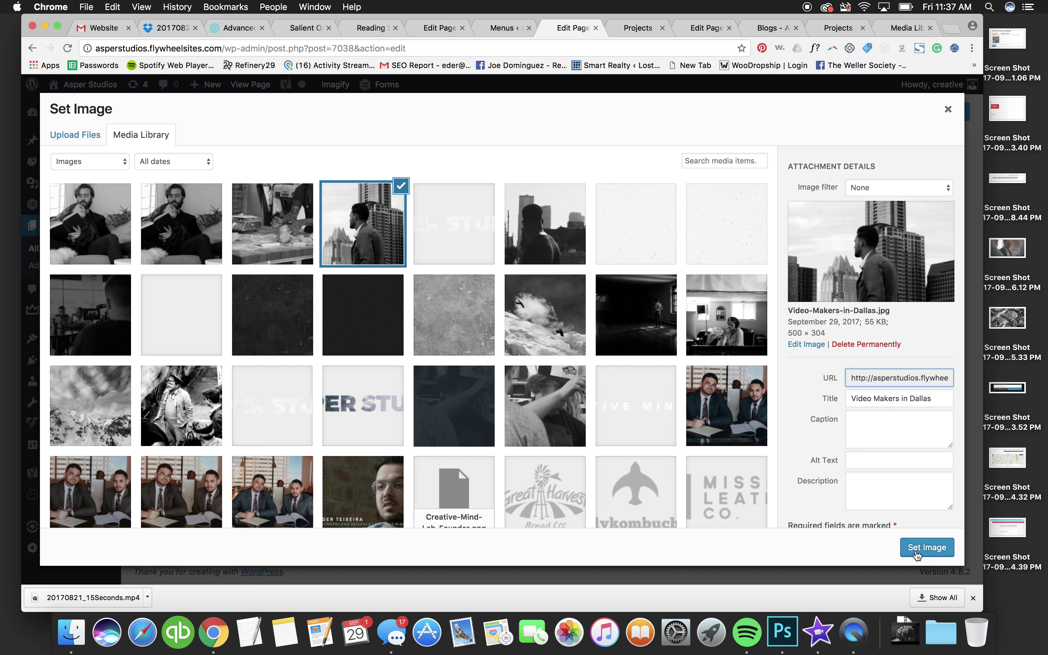
left_click(75, 134)
left_click(139, 135)
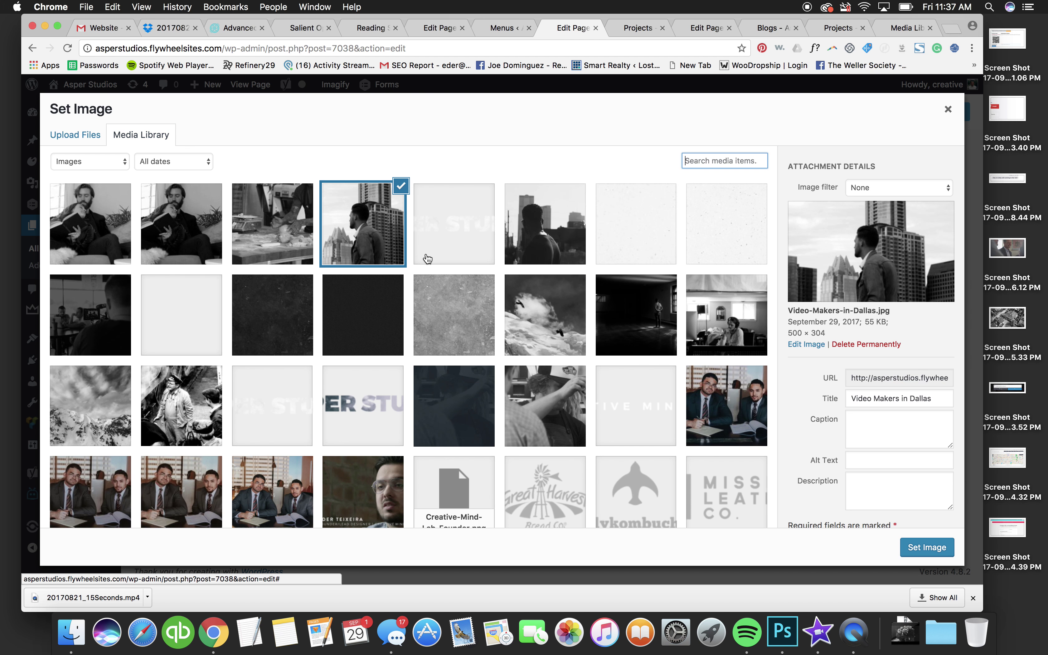
left_click(924, 548)
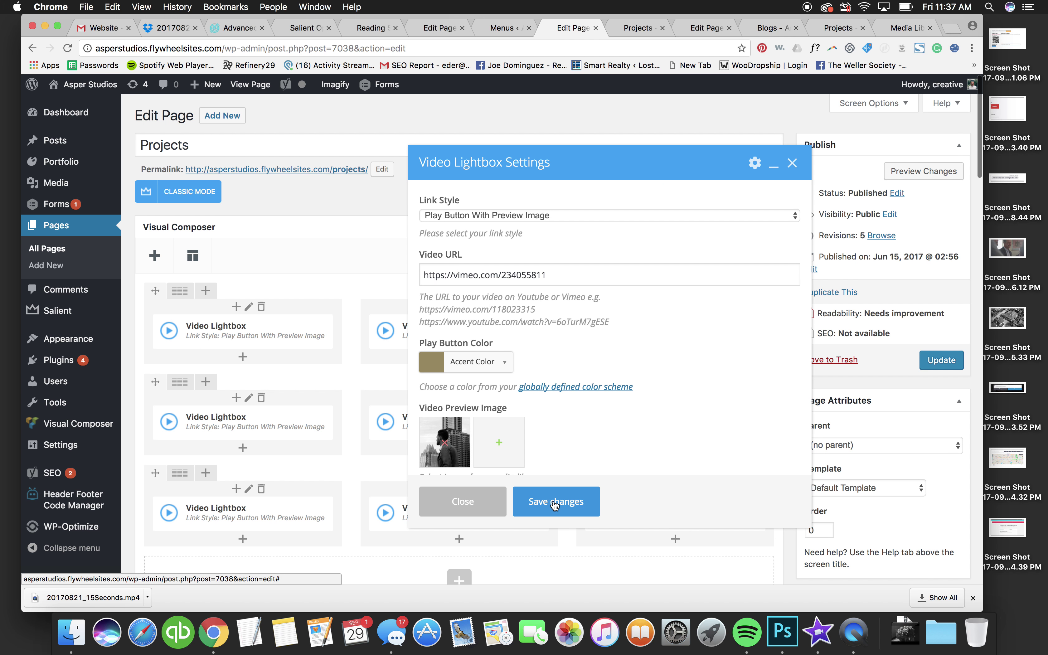
left_click(555, 502)
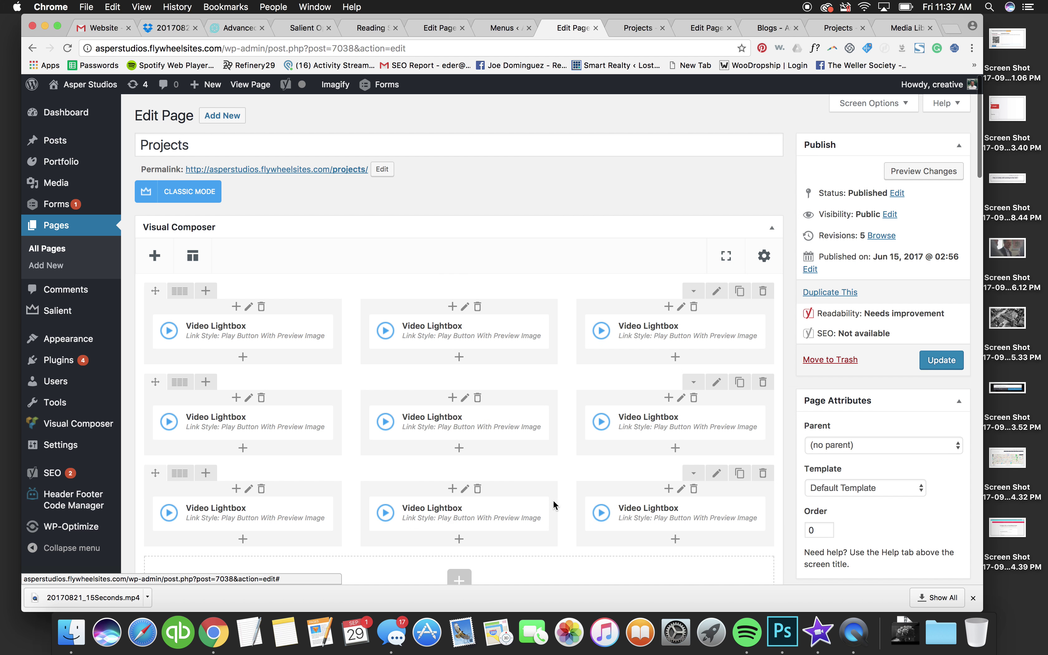
- Preview the updated Projects page and return to the editor
left_click(924, 171)
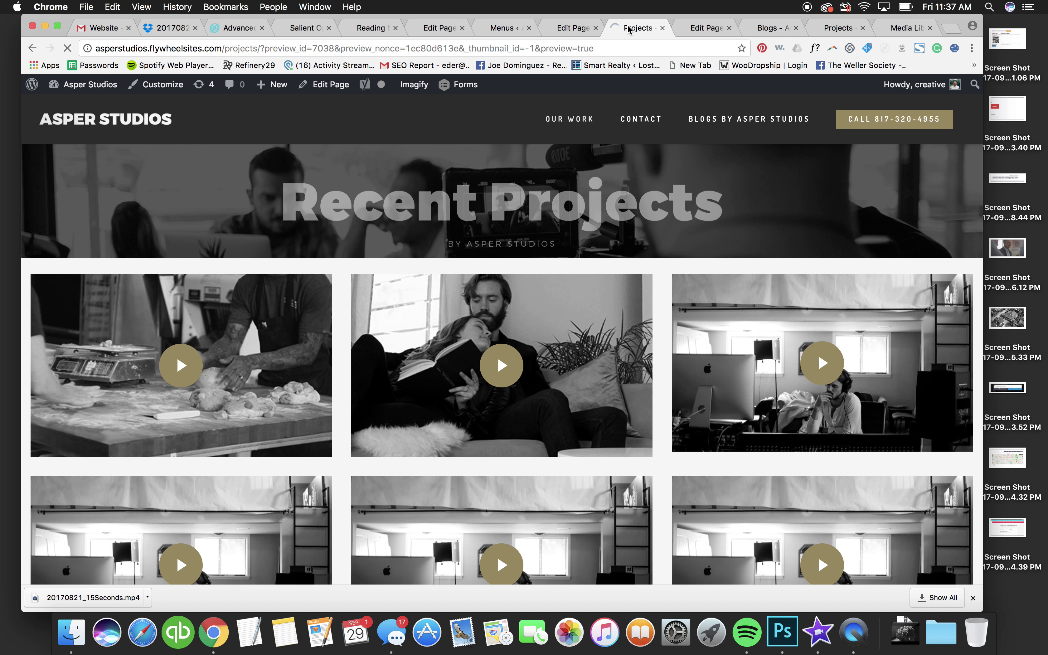
scroll(587, 237, "down", 5)
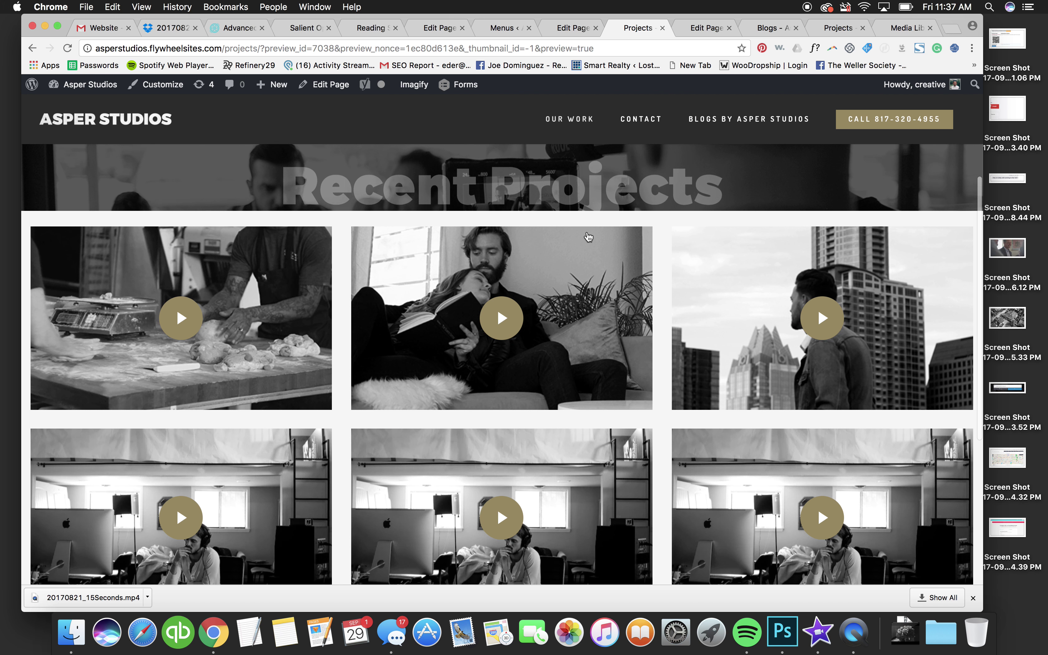
scroll(615, 311, "up", 2)
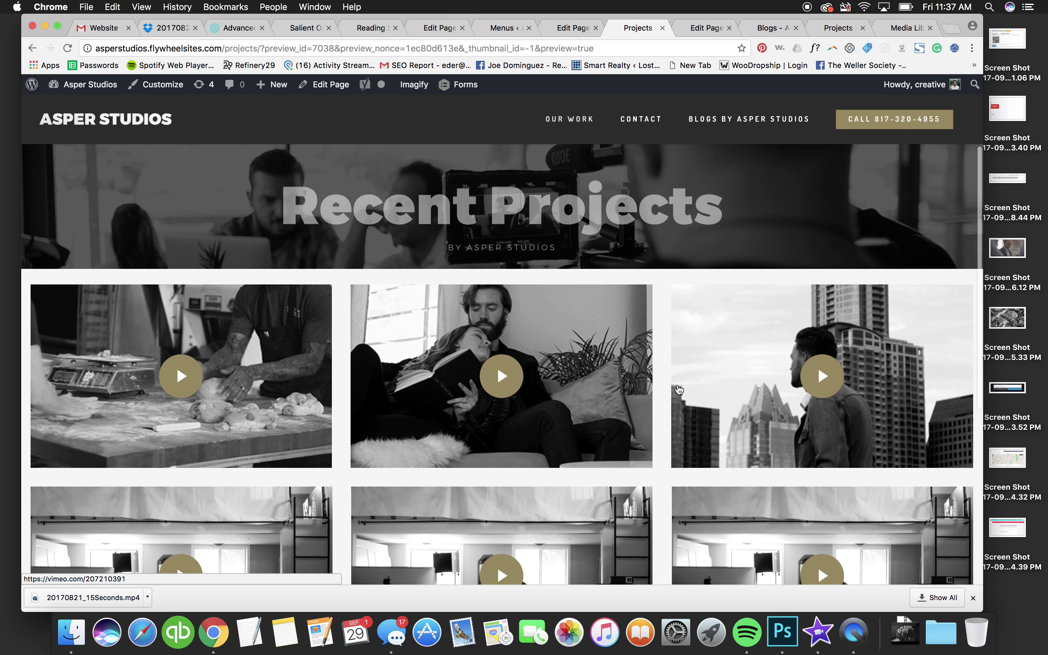
scroll(492, 375, "up", 3)
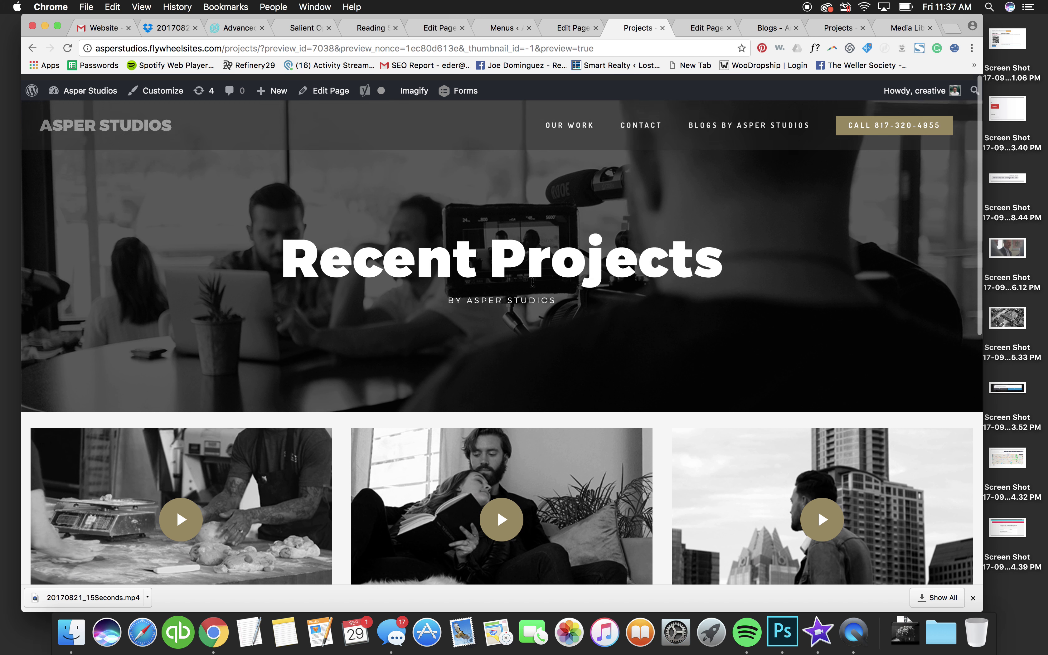
left_click(565, 26)
- Delete the second and third rows of lightboxes and preview the trimmed page
left_click(770, 379)
key("Return")
left_click(769, 380)
key("Return")
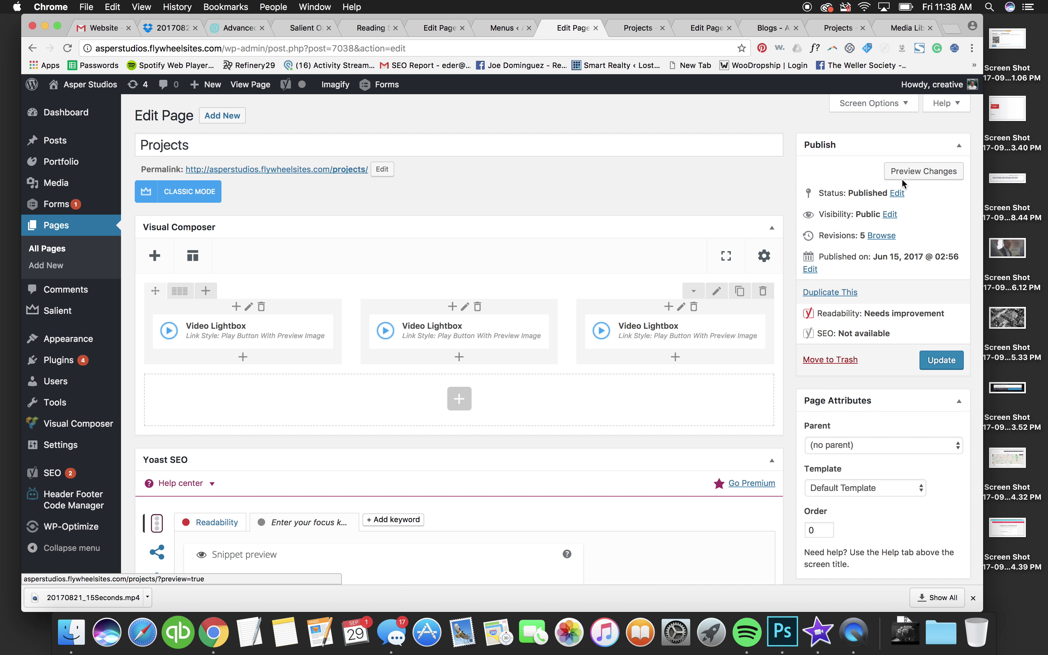
left_click(891, 170)
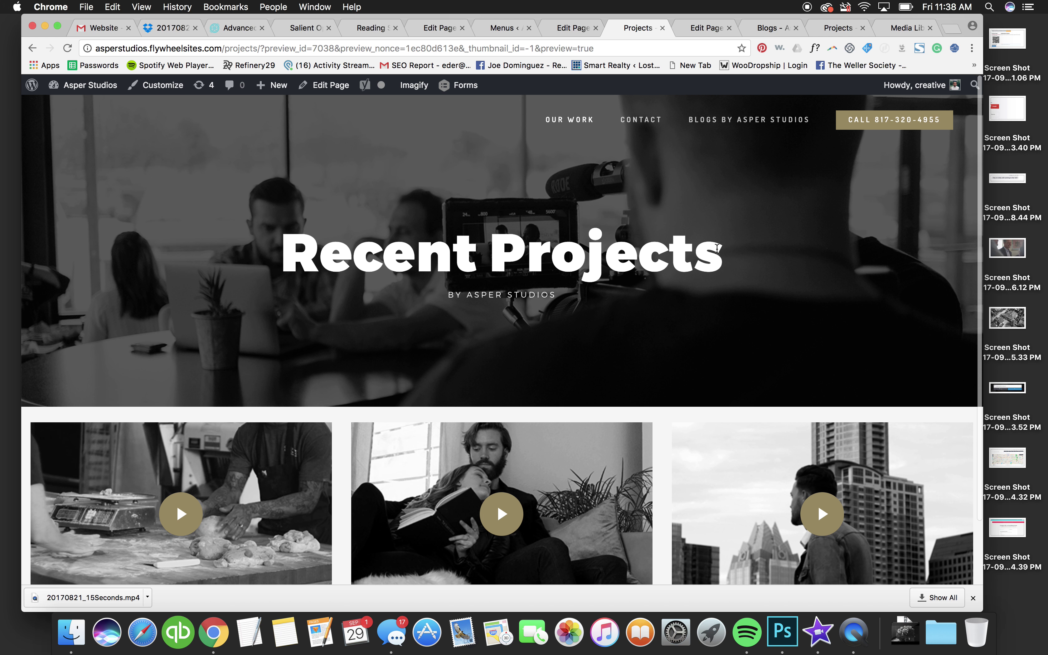
left_click(576, 28)
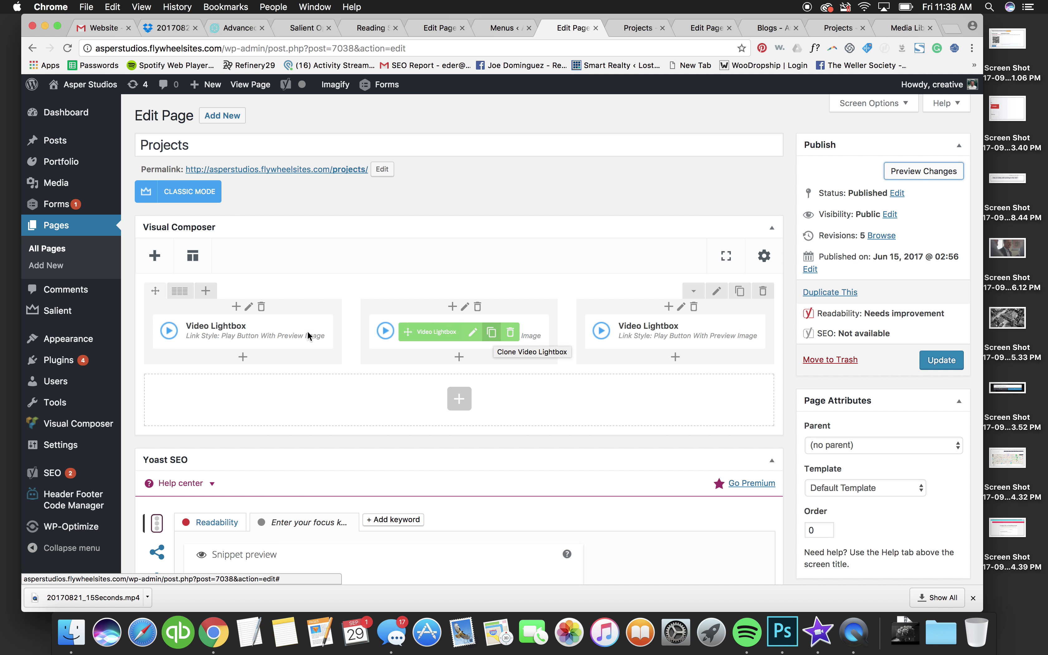
- Duplicate the first Video Lightbox and preview the Projects page
left_click(275, 332)
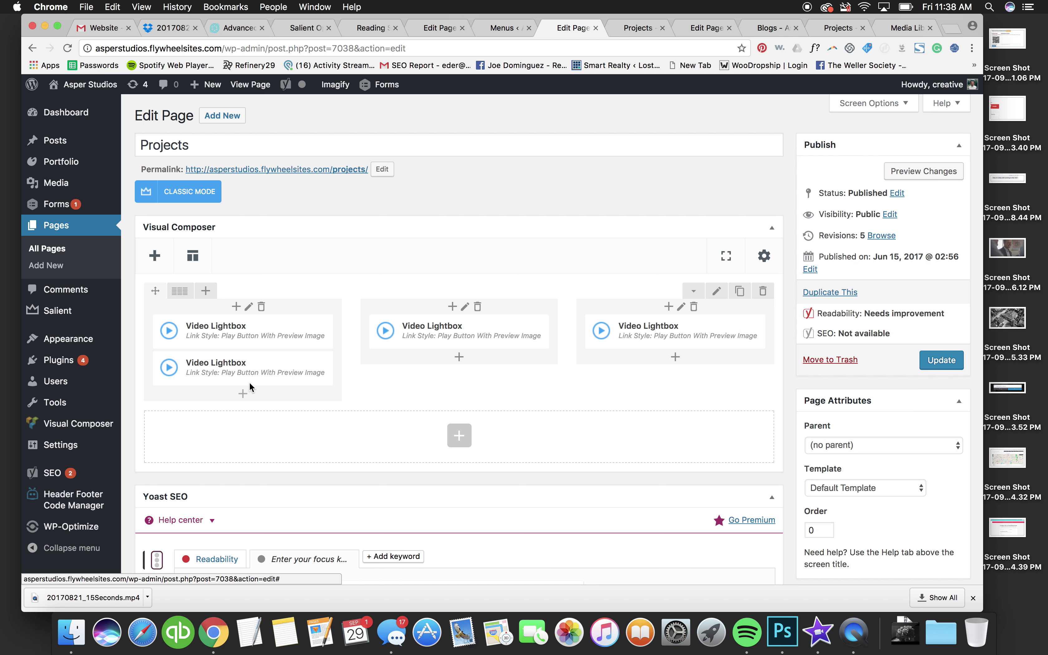
left_click(923, 171)
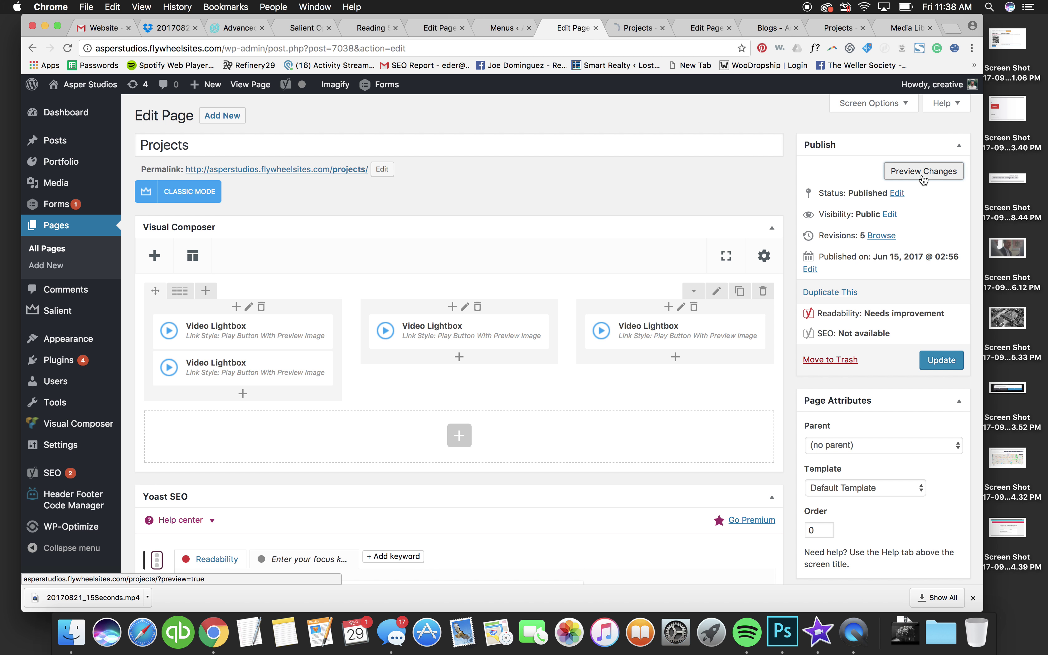
left_click(639, 27)
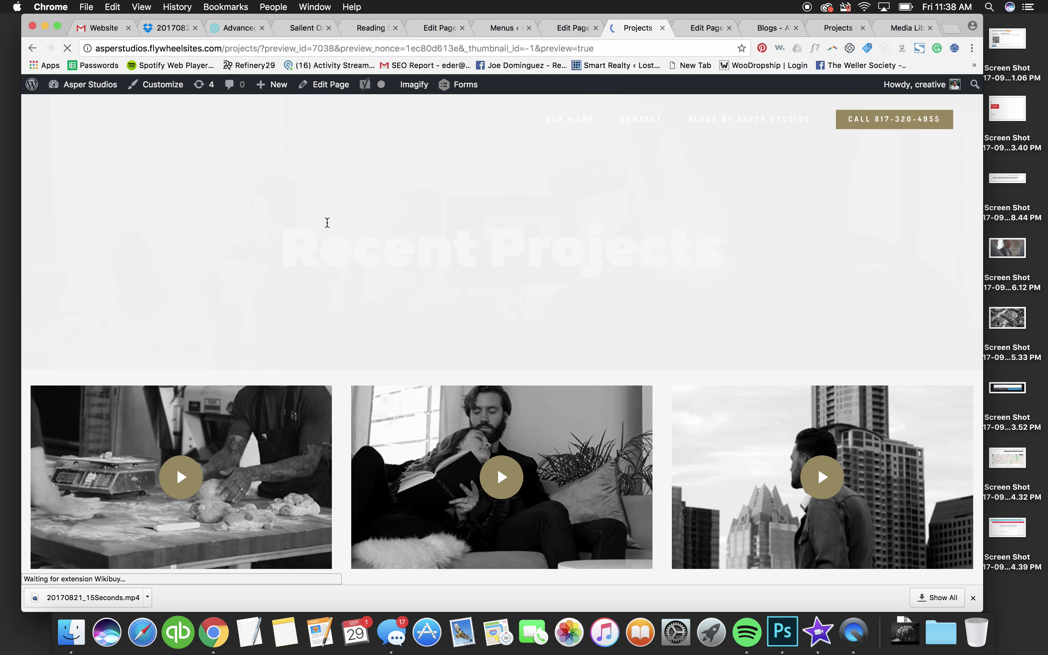
scroll(199, 325, "down", 5)
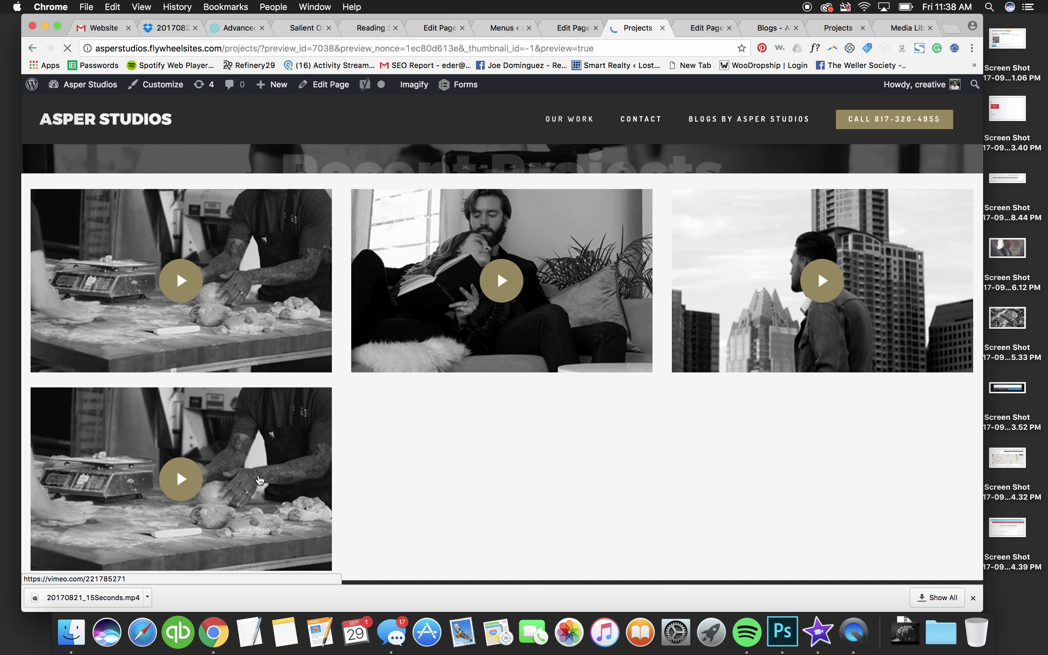
scroll(215, 473, "down", 2)
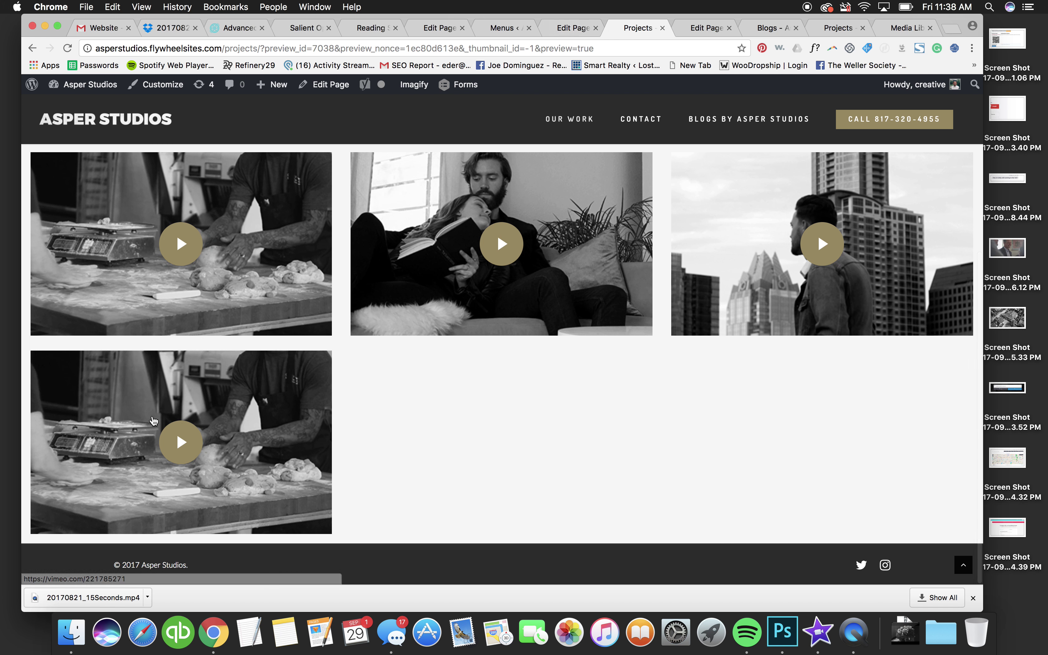
left_click(559, 28)
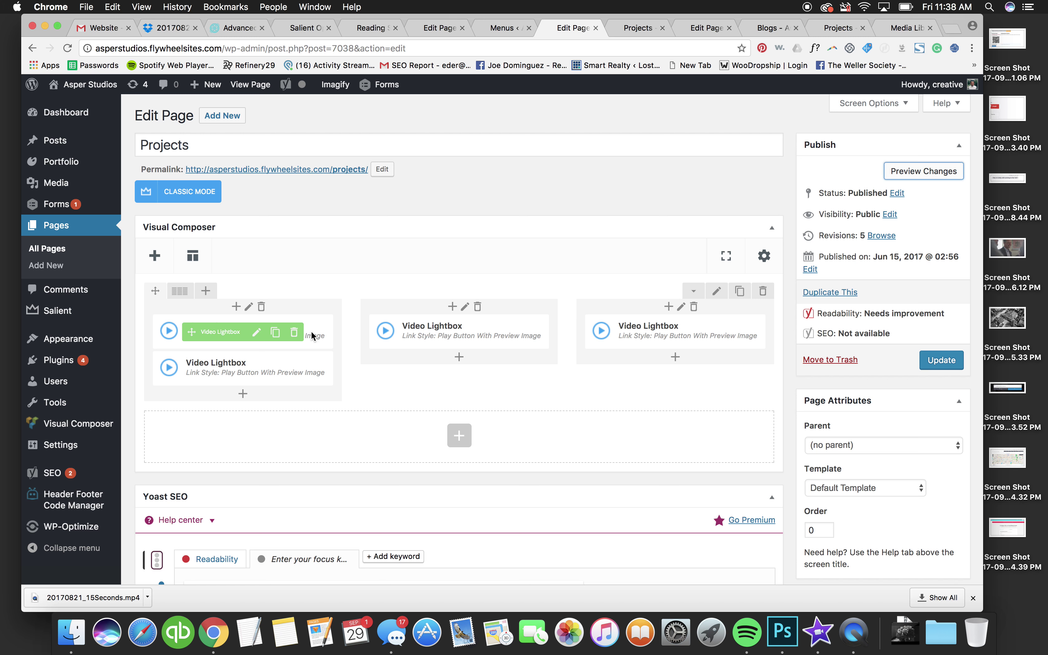
- Remove the extra duplicated lightboxes from the first column
mouse_move(295, 368)
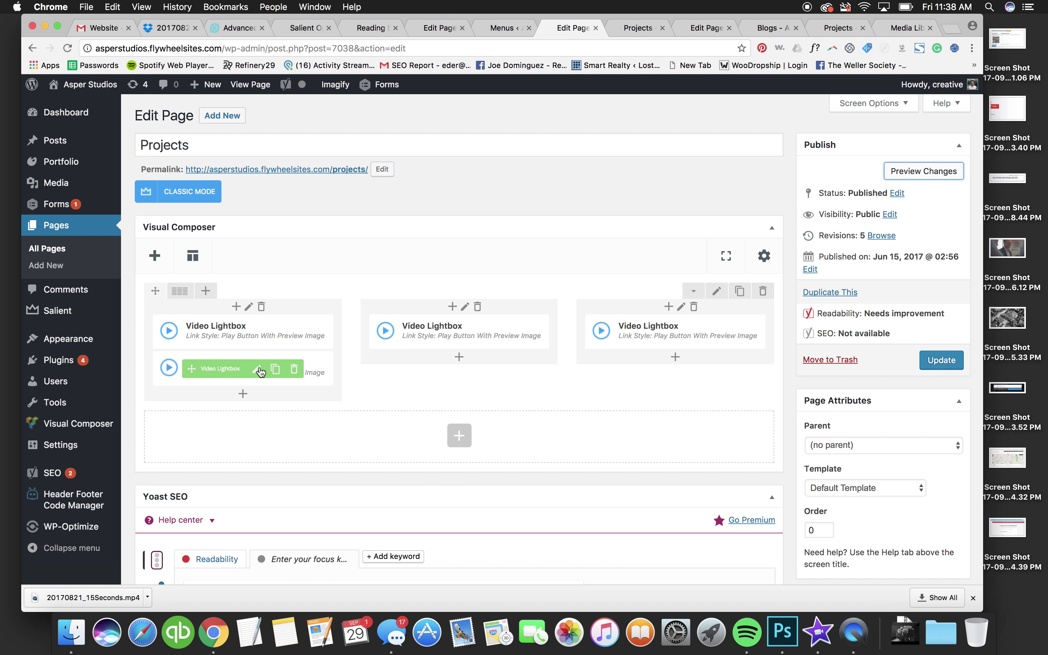
left_click(295, 368)
key("Return")
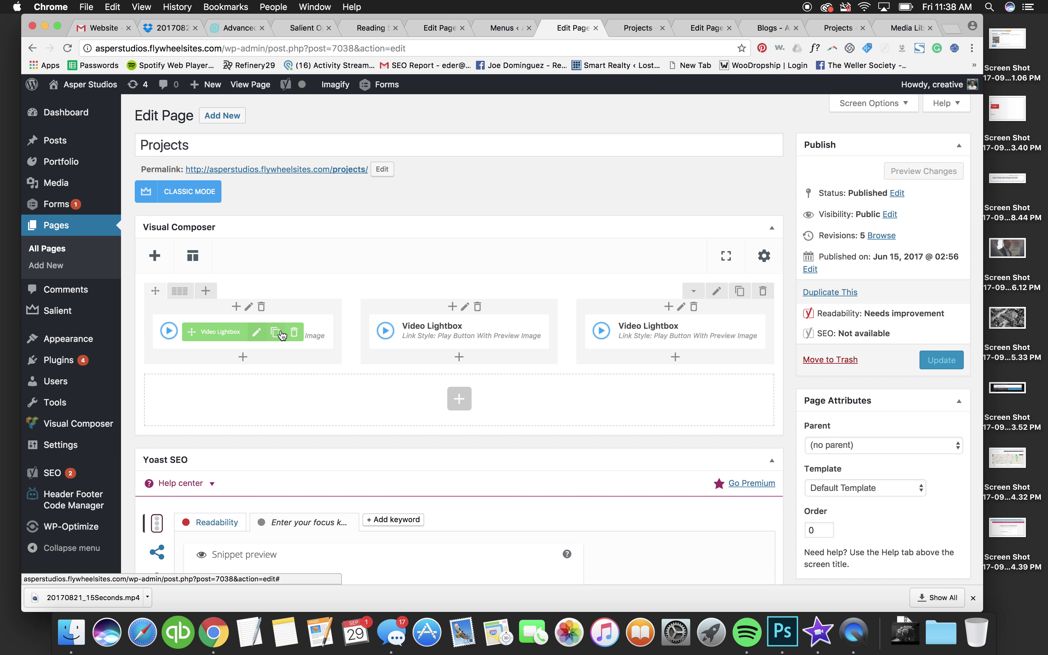
left_click(275, 333)
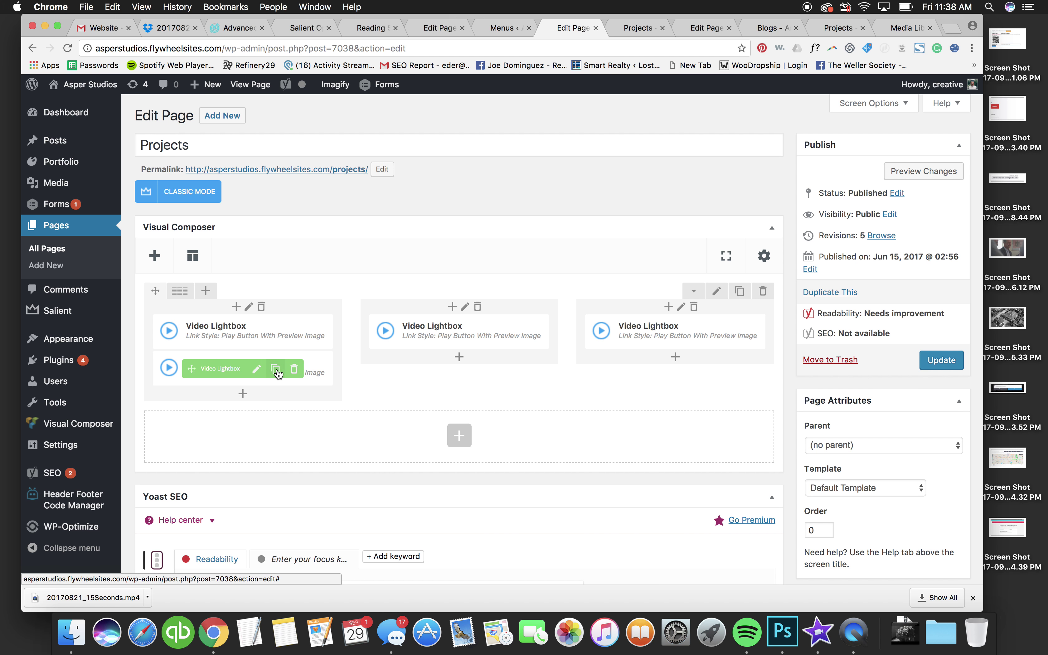
left_click(302, 368)
left_click(622, 135)
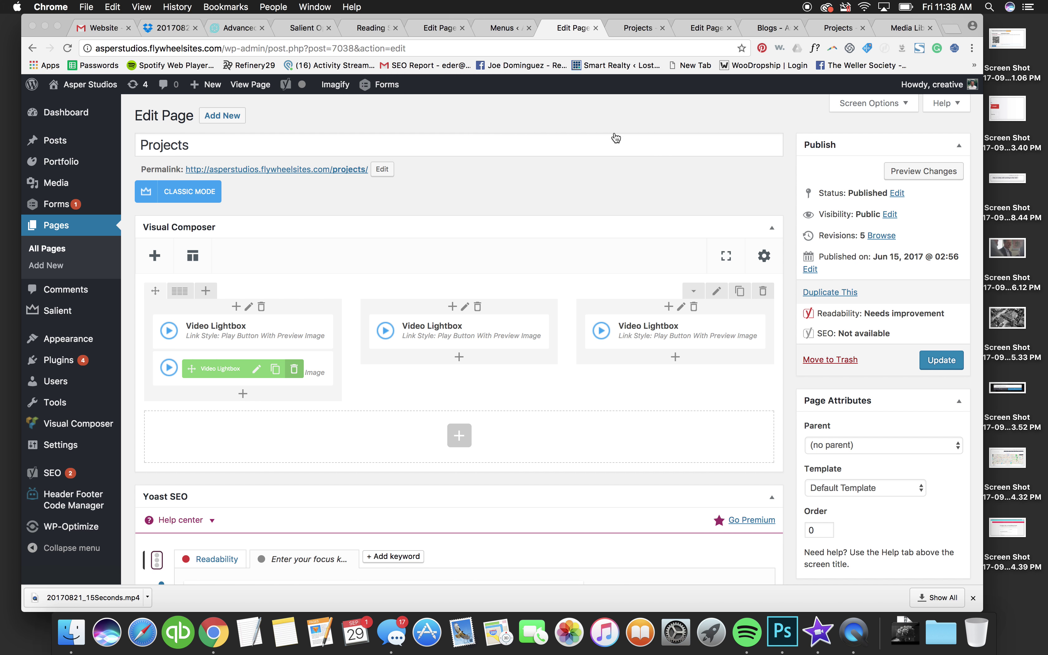
- Clone the row of three Video Lightboxes and preview the two-row grid
left_click(729, 293)
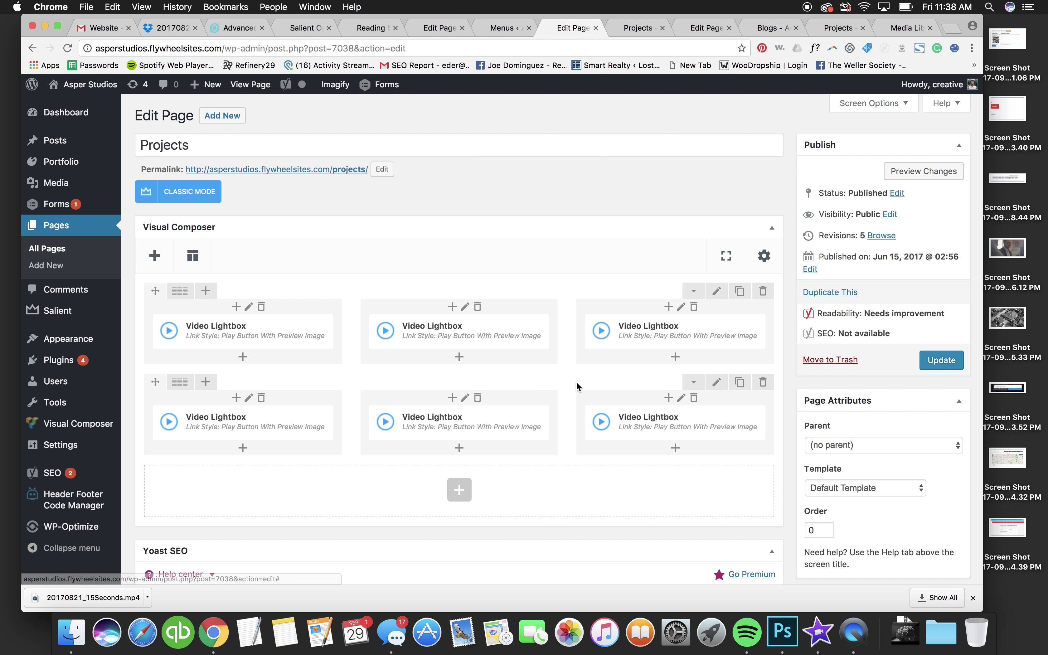
left_click(921, 173)
left_click(632, 29)
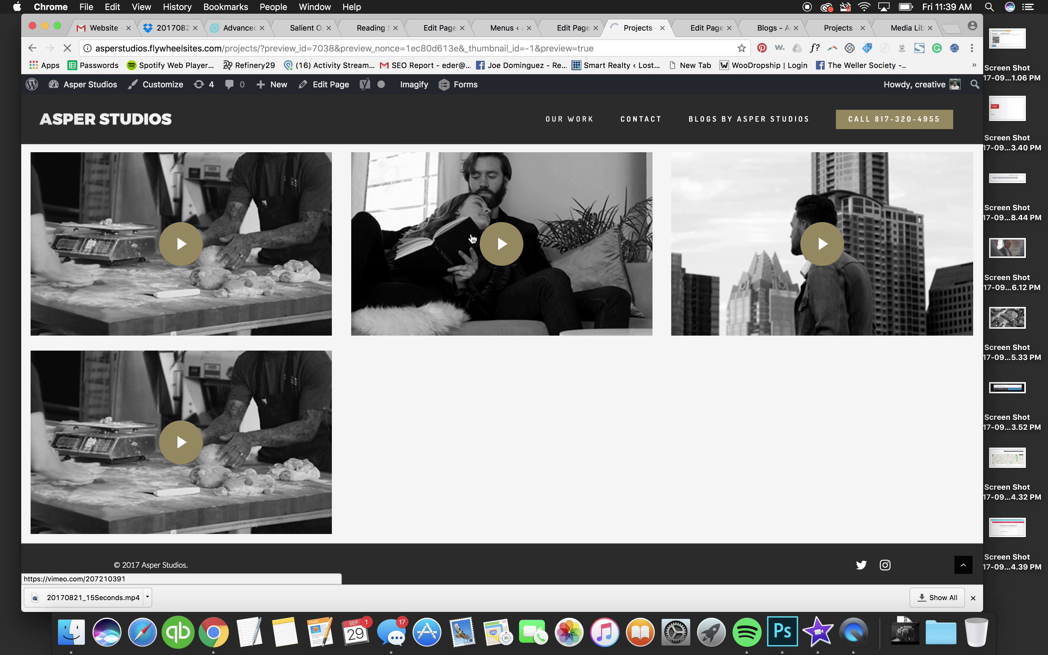
scroll(528, 279, "down", 5)
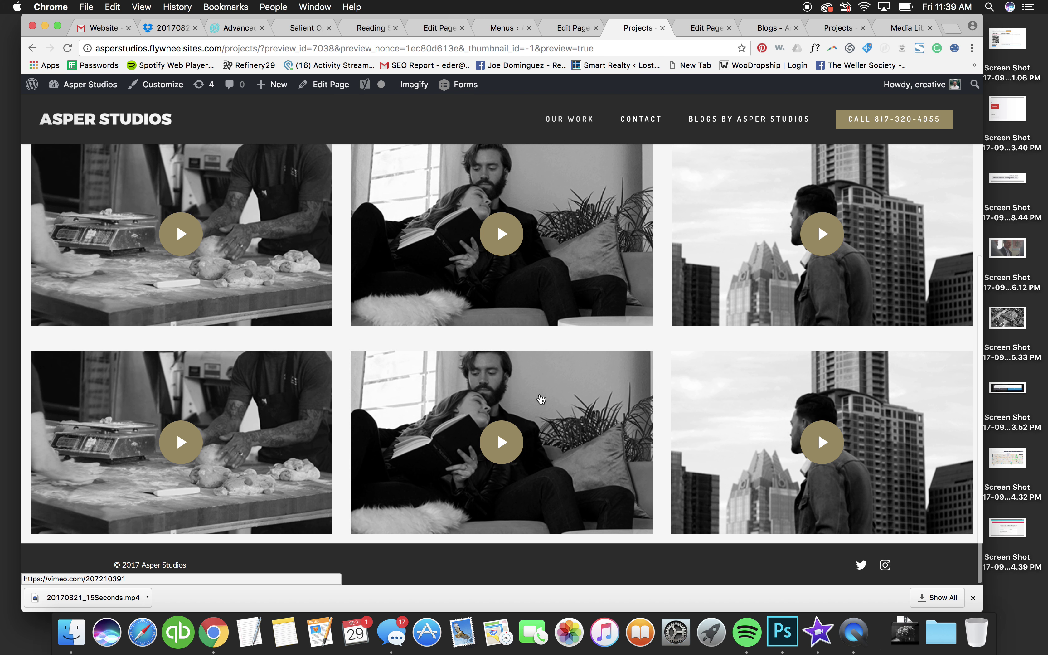
scroll(222, 368, "up", 3)
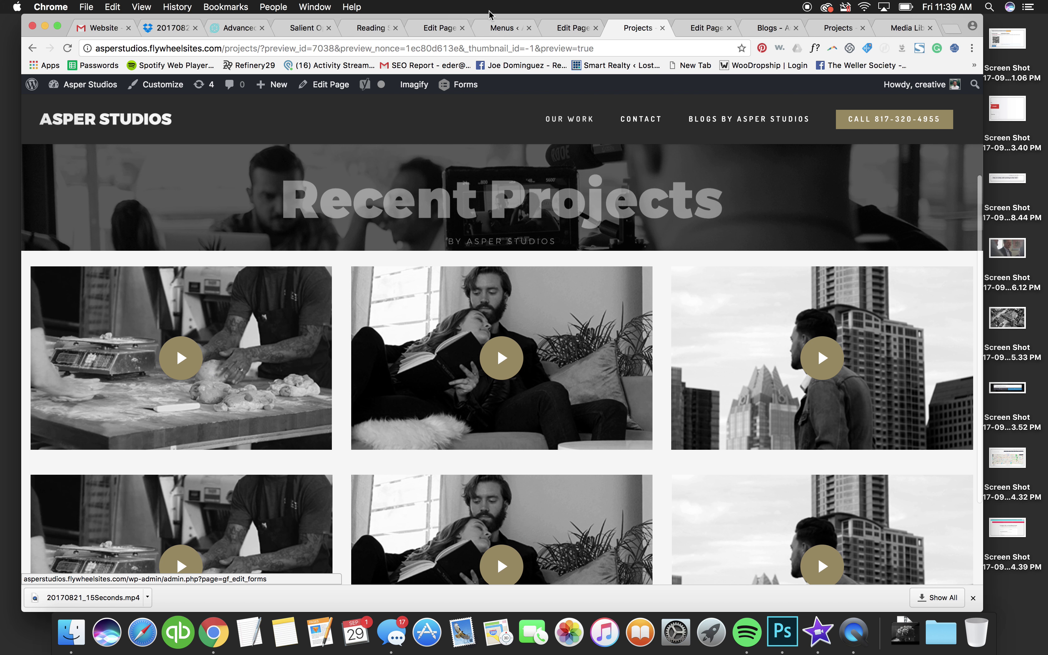
left_click(573, 27)
- Review the second row's settings without saving, then compare them with the Projects preview
left_click(716, 383)
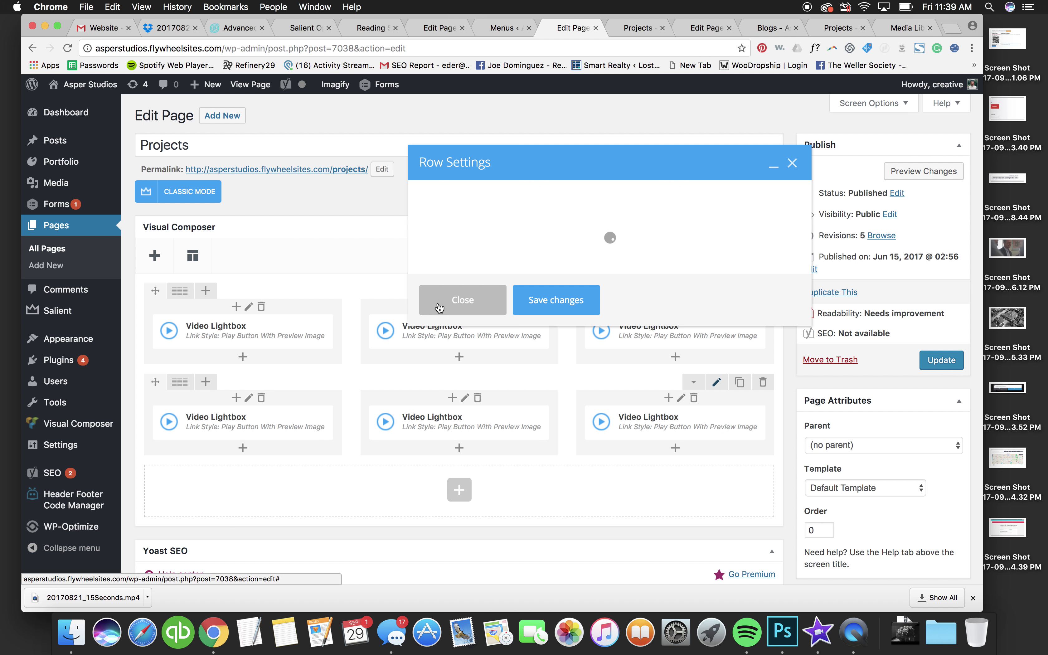
scroll(459, 352, "down", 5)
scroll(459, 352, "down", 3)
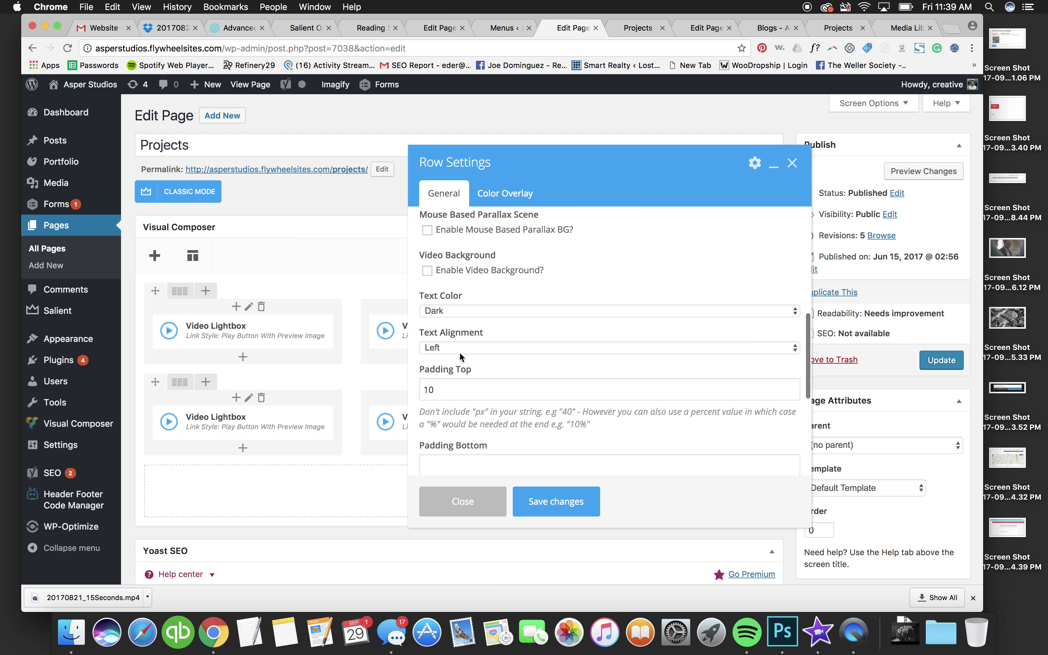
left_click(461, 499)
left_click(637, 28)
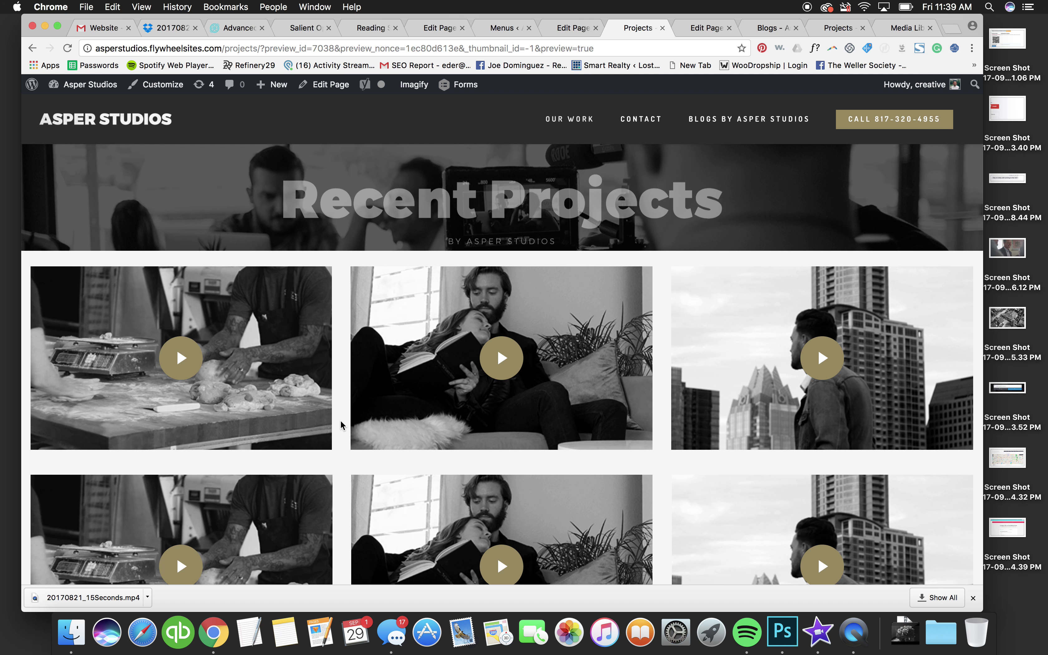
left_click(565, 30)
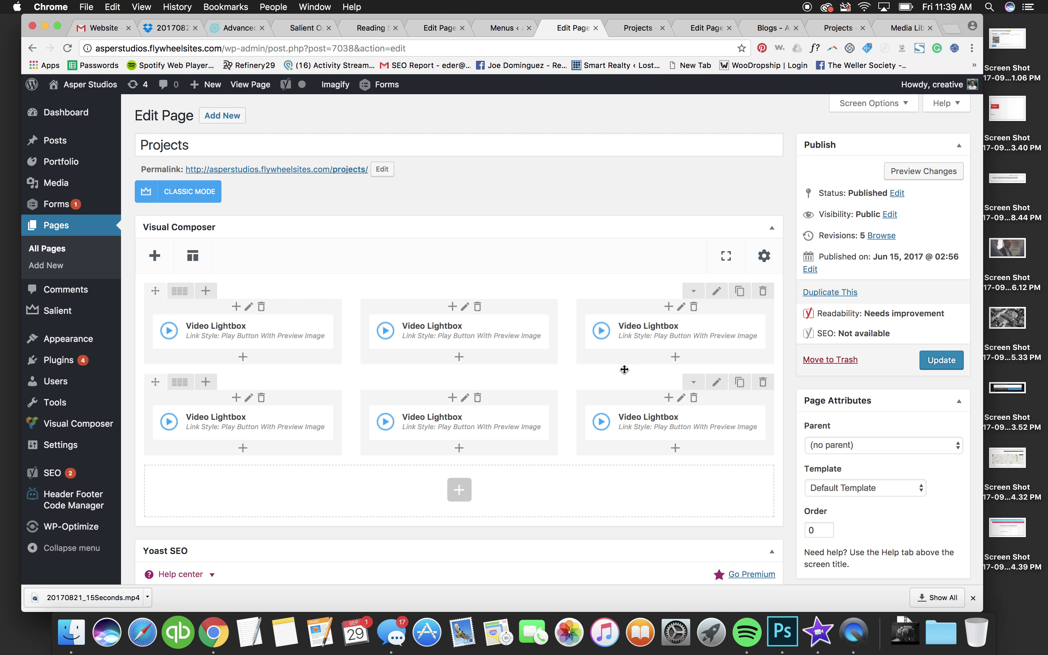
- Save the second row's settings unchanged and check the Projects preview again
left_click(717, 383)
scroll(532, 300, "down", 5)
scroll(532, 300, "down", 3)
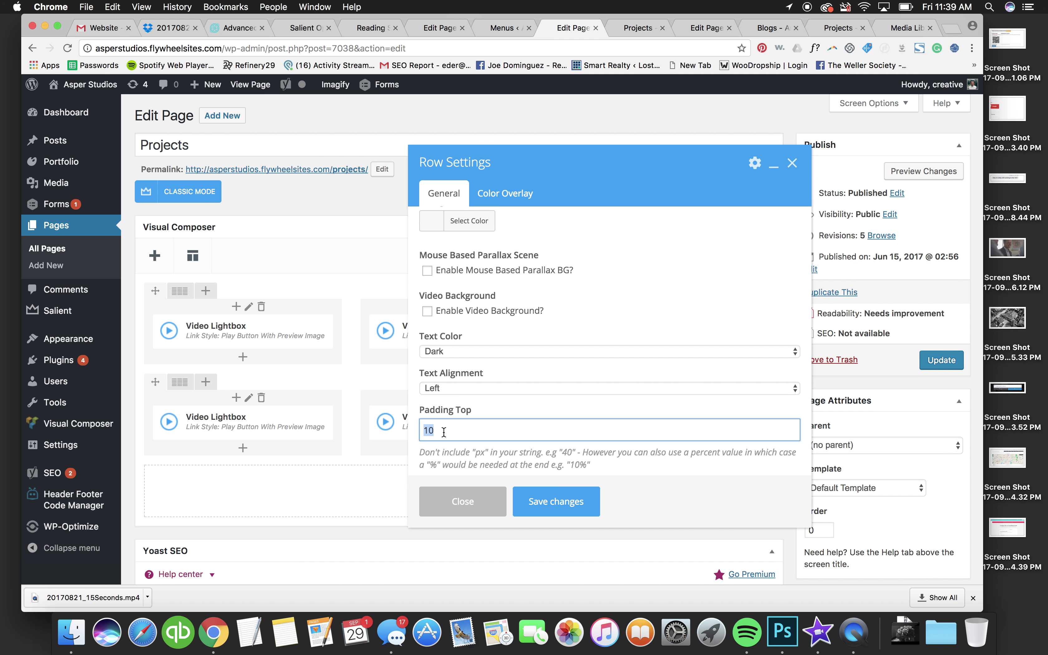
left_click(566, 515)
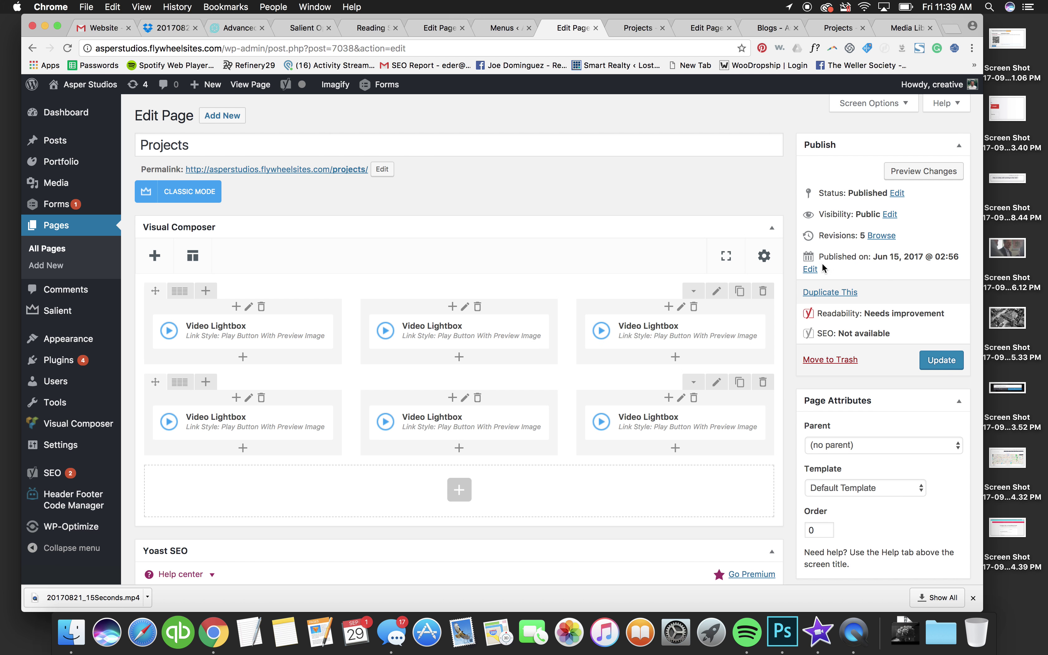
left_click(637, 31)
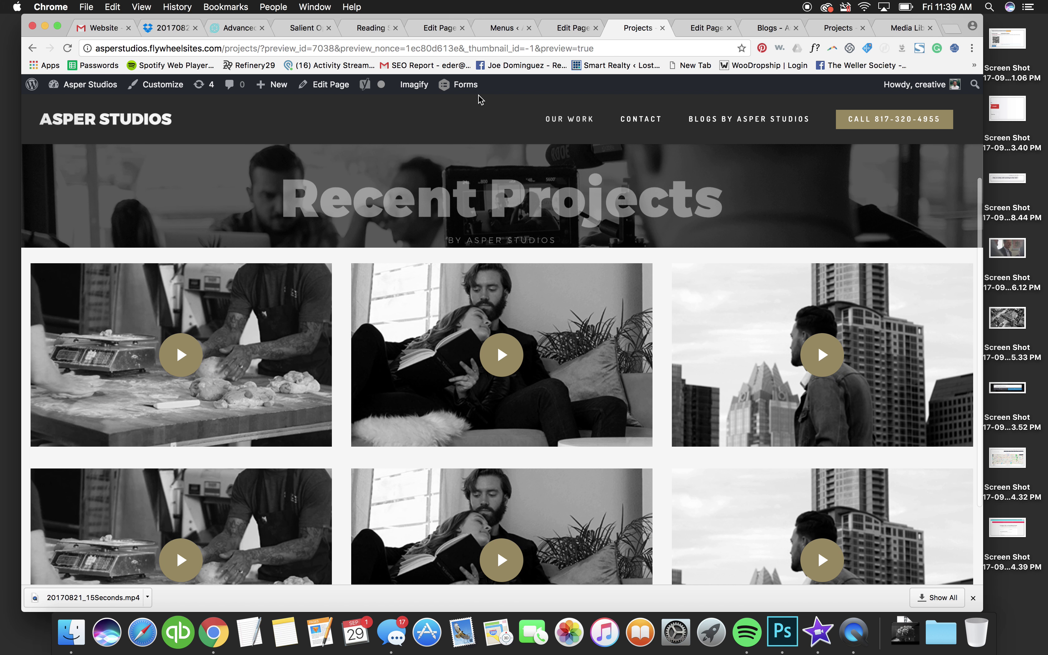
left_click(565, 35)
- Set the second row's Padding Top to 2 and preview the Projects page
left_click(717, 382)
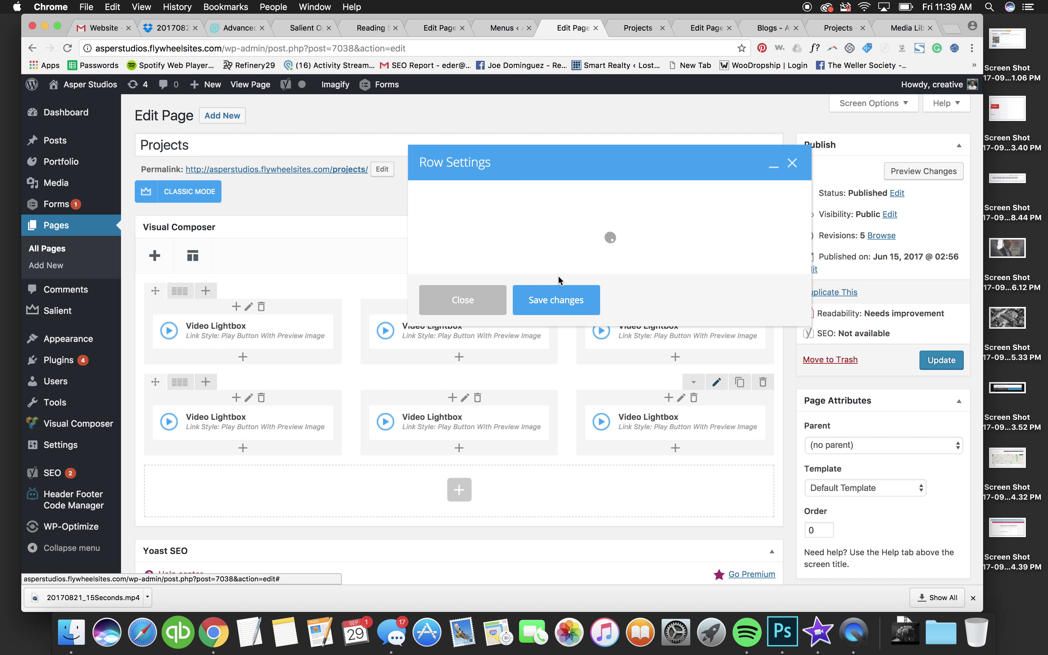
scroll(495, 303, "down", 5)
left_click(435, 368)
type("2")
left_click(556, 501)
left_click(903, 172)
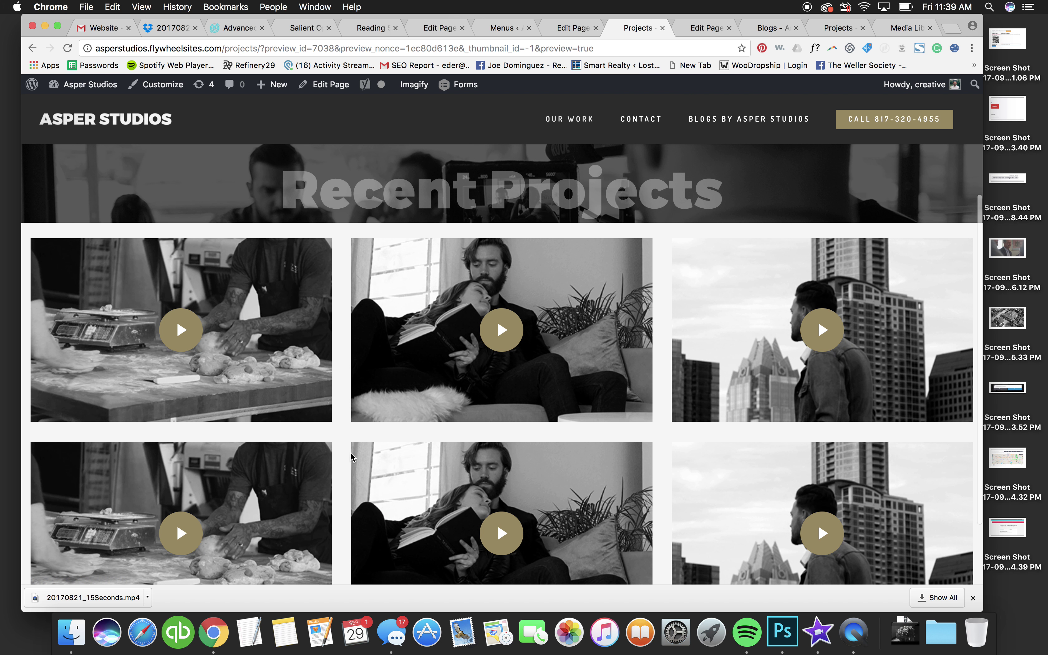
scroll(352, 457, "down", 5)
scroll(497, 228, "up", 8)
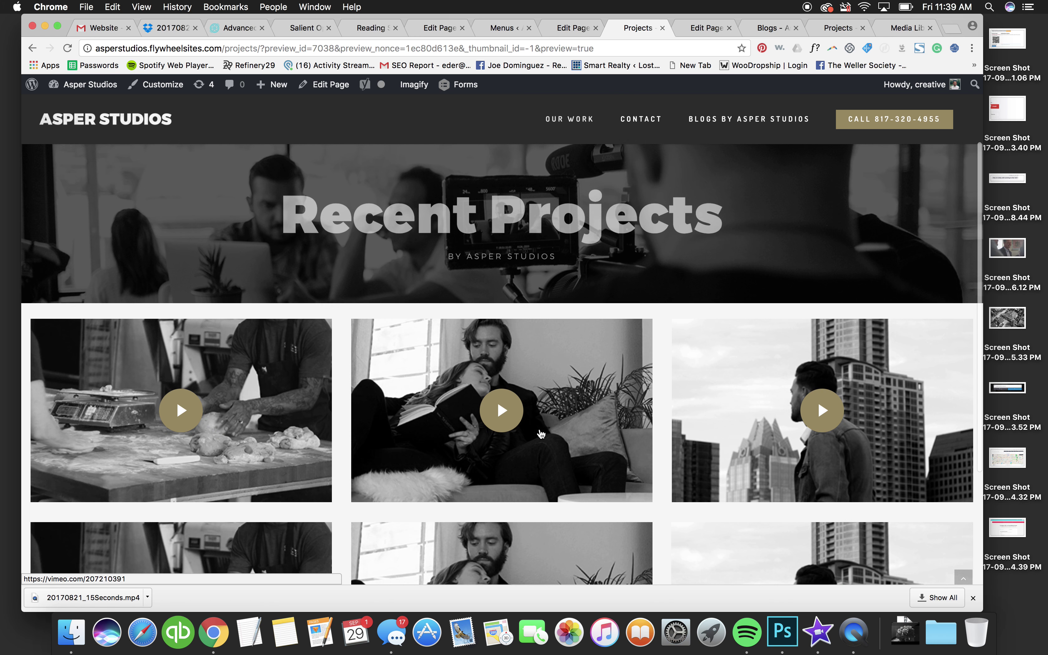
left_click(573, 27)
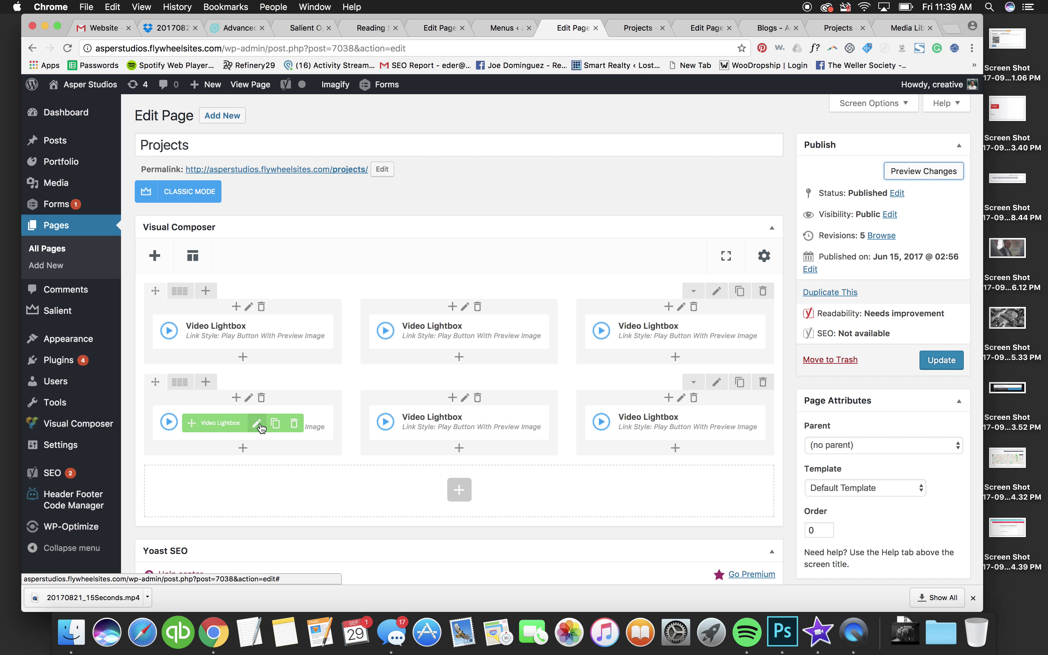
- Delete the bottom-right Video Lightbox and preview the page with five videos
left_click(256, 423)
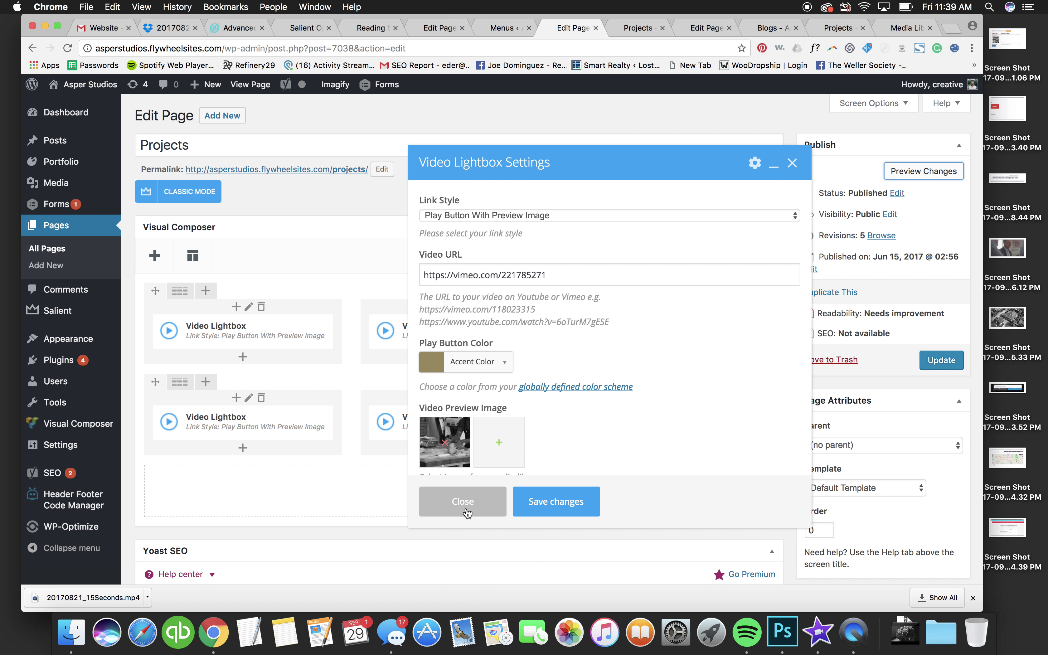
left_click(466, 513)
left_click(726, 424)
key("Return")
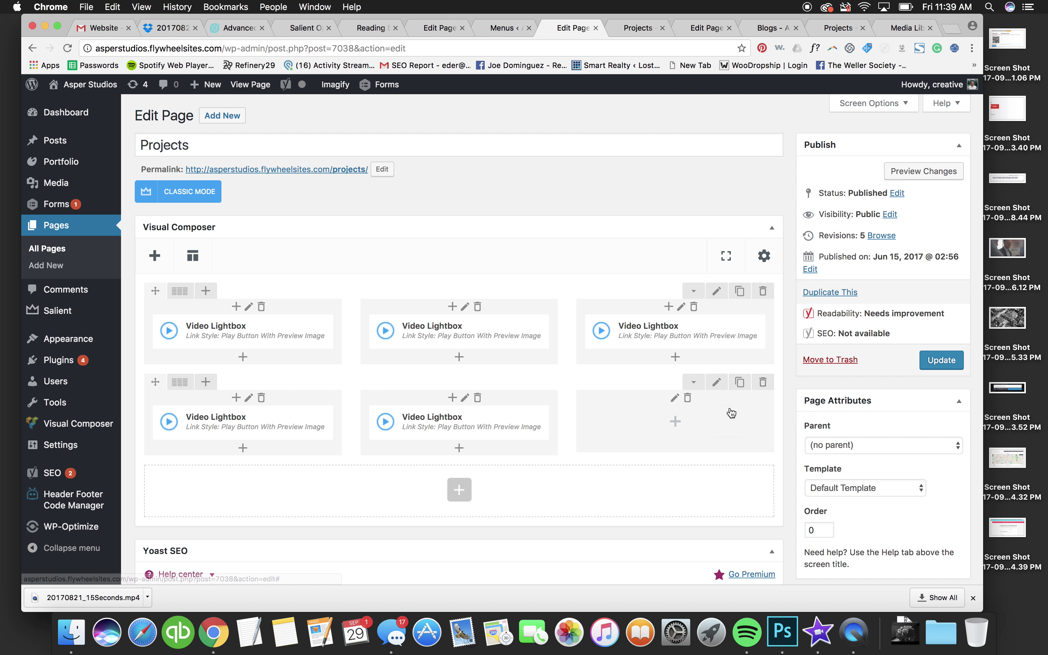
left_click(636, 28)
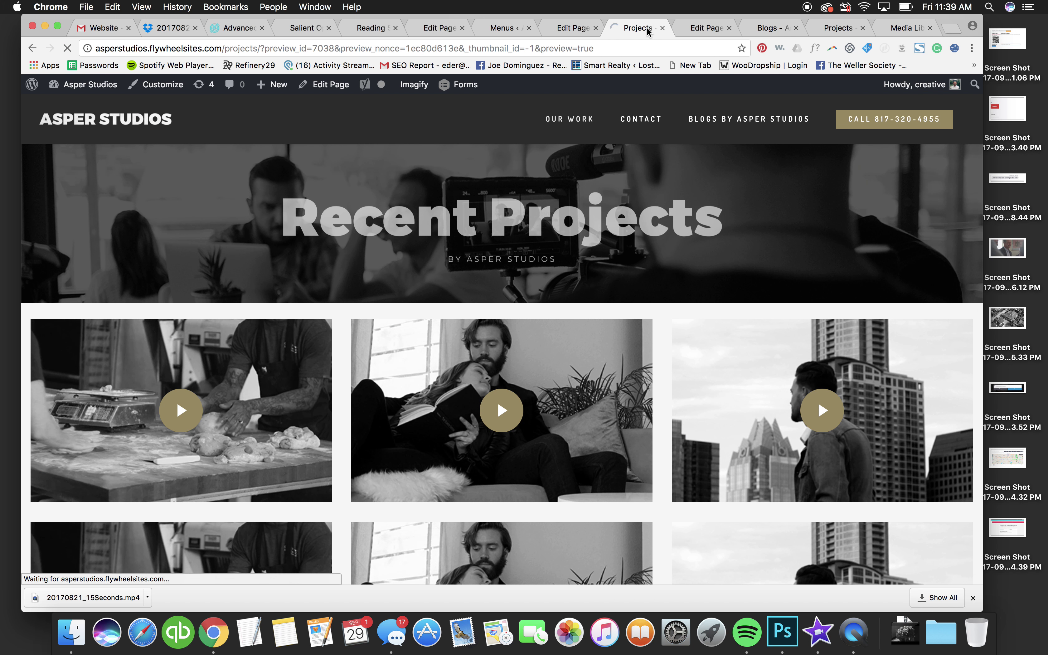
scroll(448, 259, "down", 4)
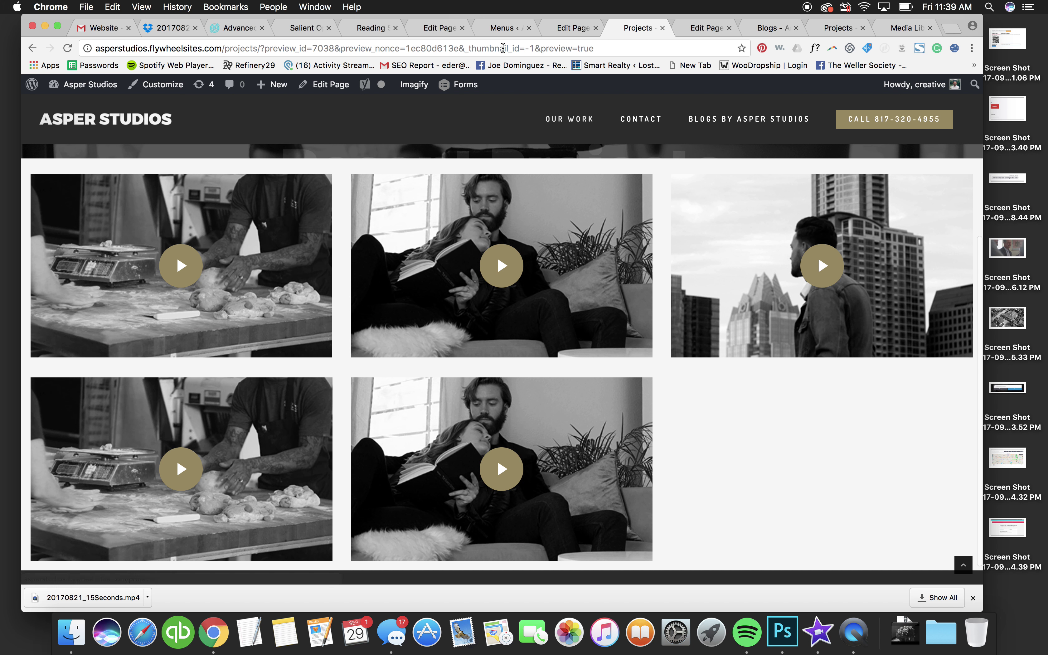
left_click(573, 28)
- Delete the entire second row and update the Projects page
left_click(764, 380)
key("Return")
left_click(942, 360)
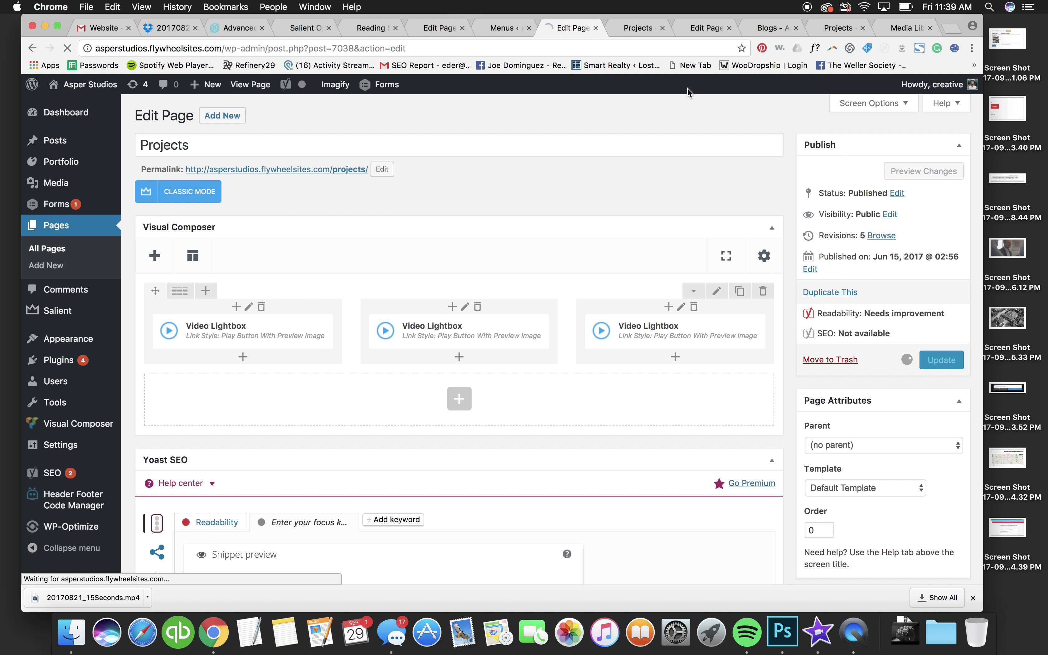
left_click(853, 632)
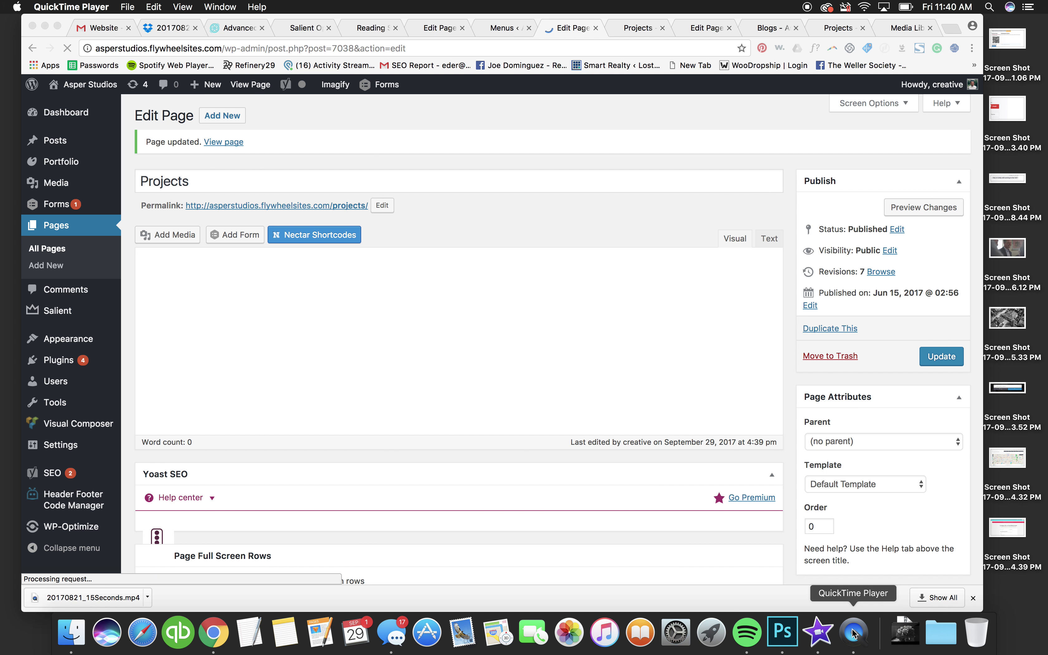